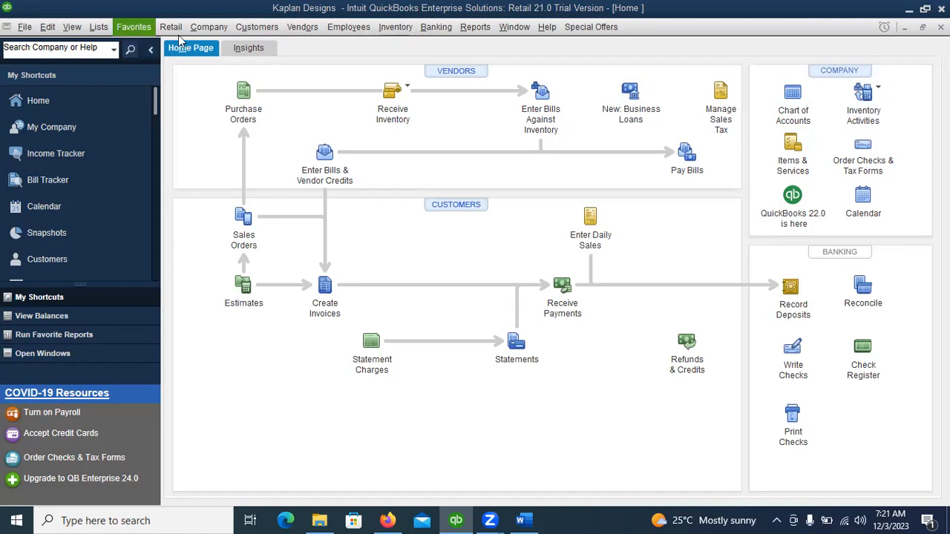
Open the company's Item List
left_click(99, 27)
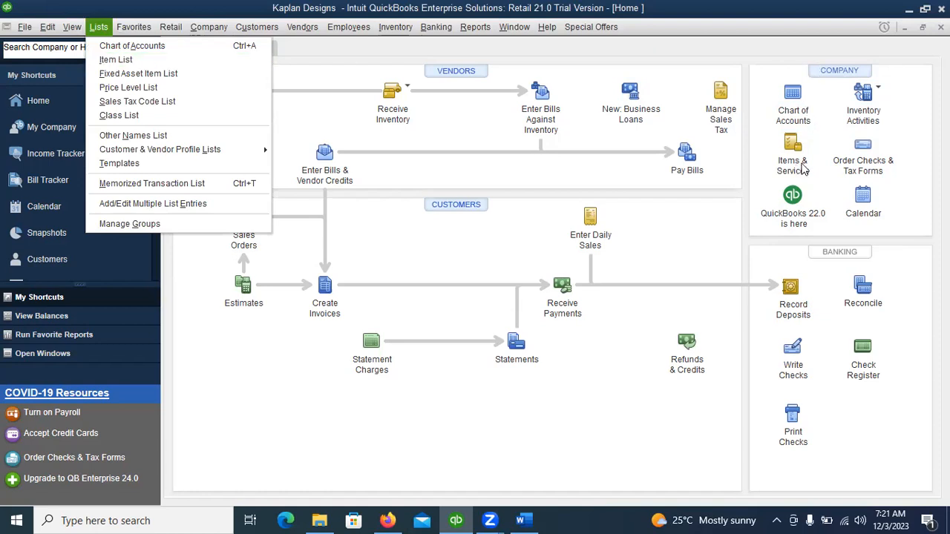
left_click(106, 31)
left_click(106, 31)
left_click(109, 60)
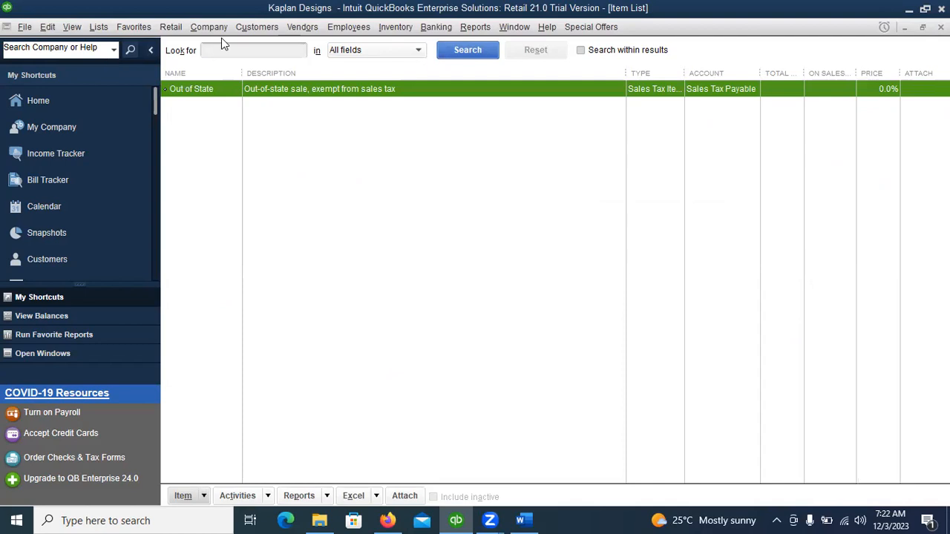
left_click(462, 52)
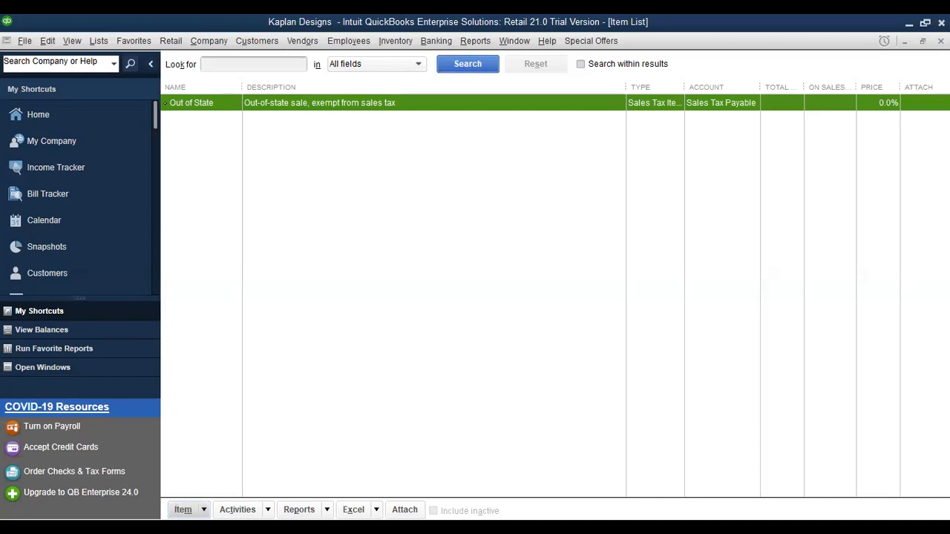
Open the editor for adding or editing multiple items and set its list to Inventory Parts
left_click(197, 510)
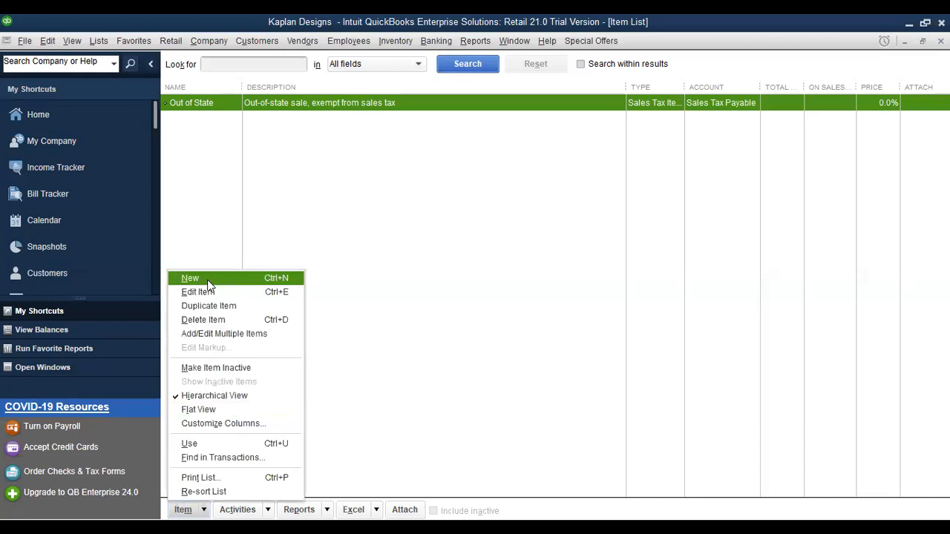
left_click(230, 334)
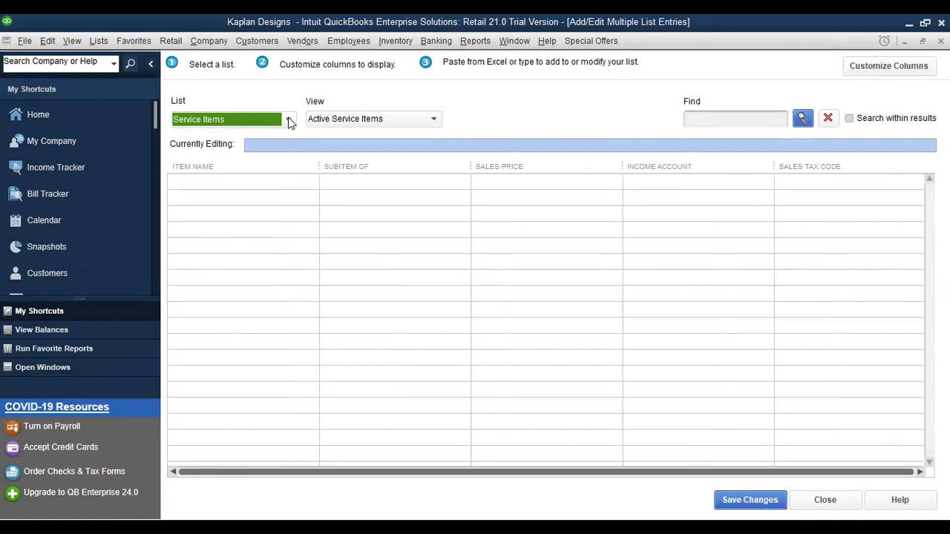
left_click(289, 121)
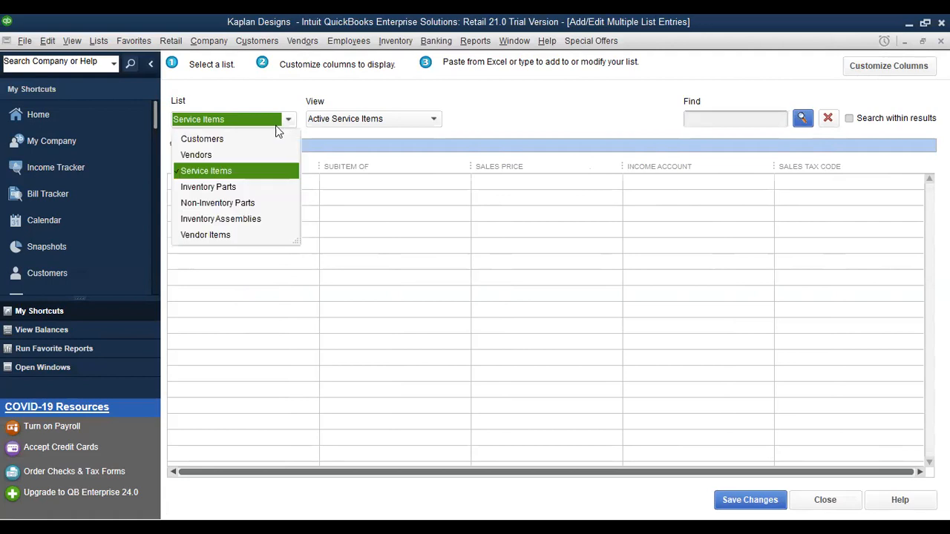
left_click(224, 189)
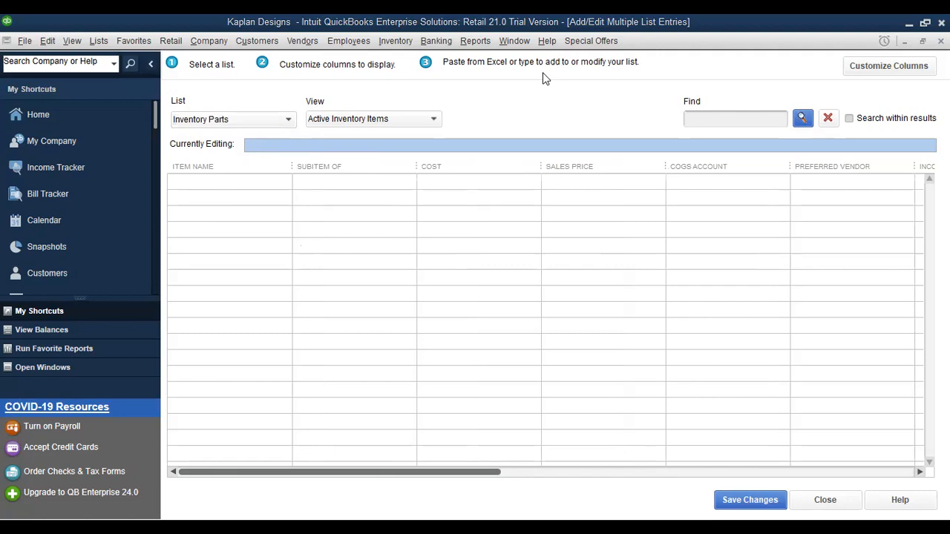
Consult the inventory table in the Word document and enter Sugar as the item name in the first row
key("alt+Tab")
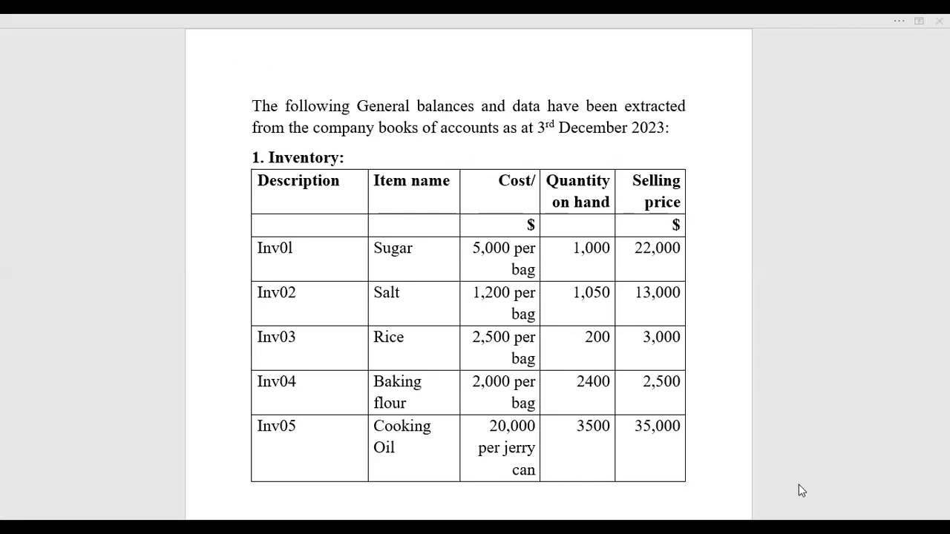
key("alt+Tab")
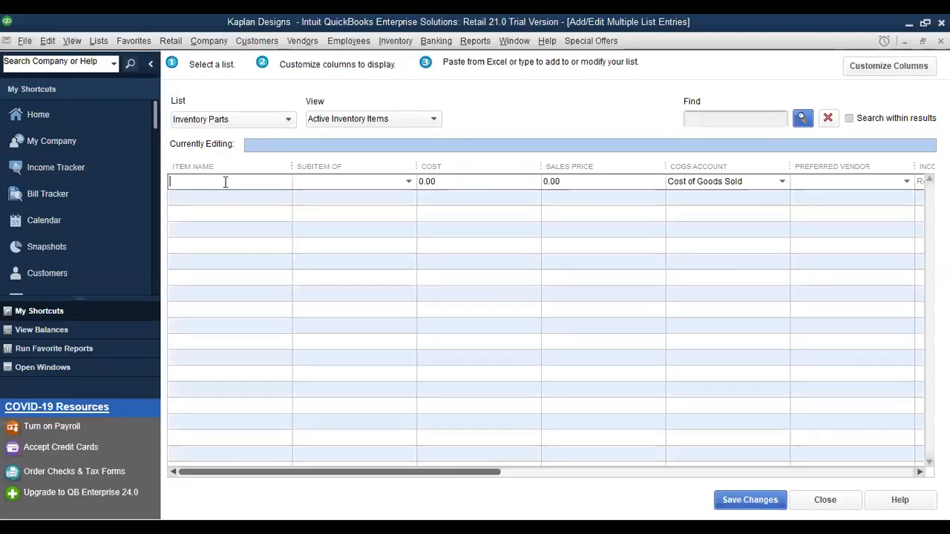
type("S")
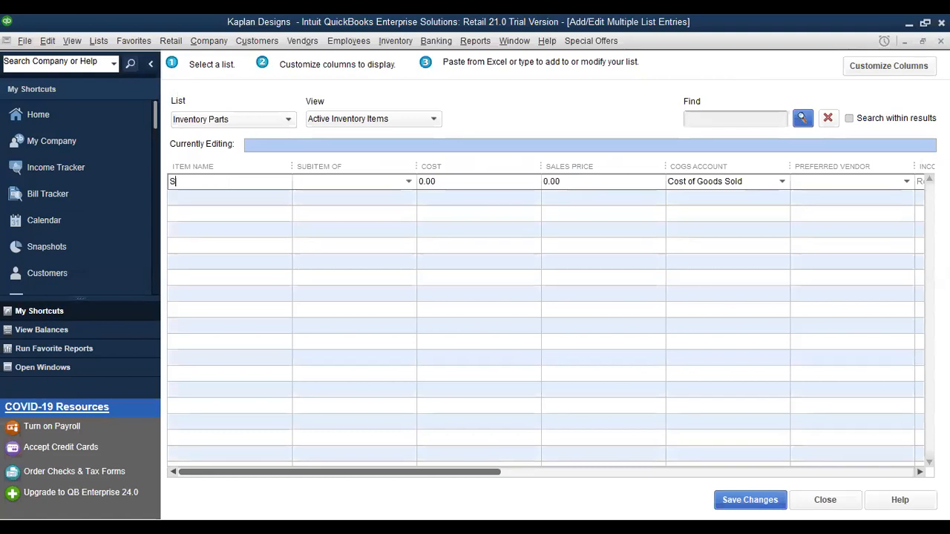
type("uga")
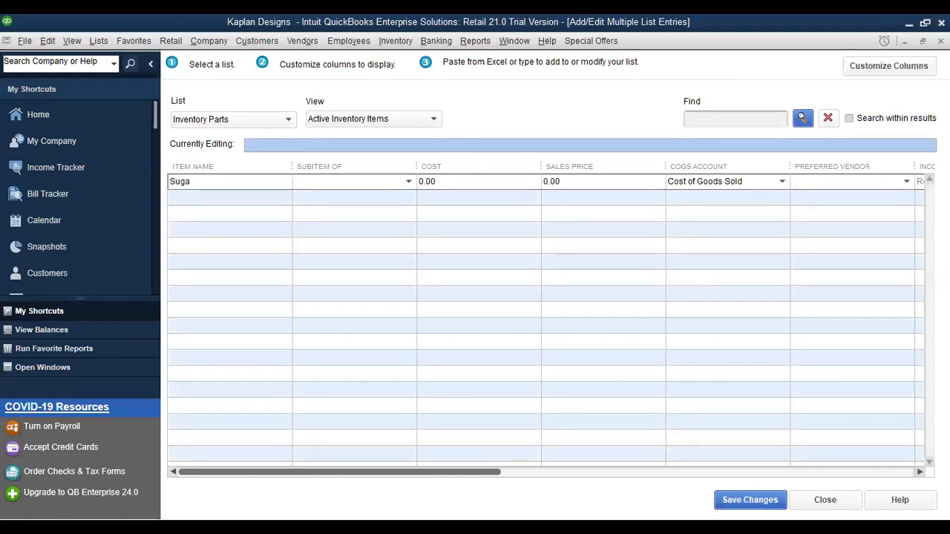
type("r")
Check Sugar's cost in the Word inventory table and set its cost to 5000
left_click(460, 182)
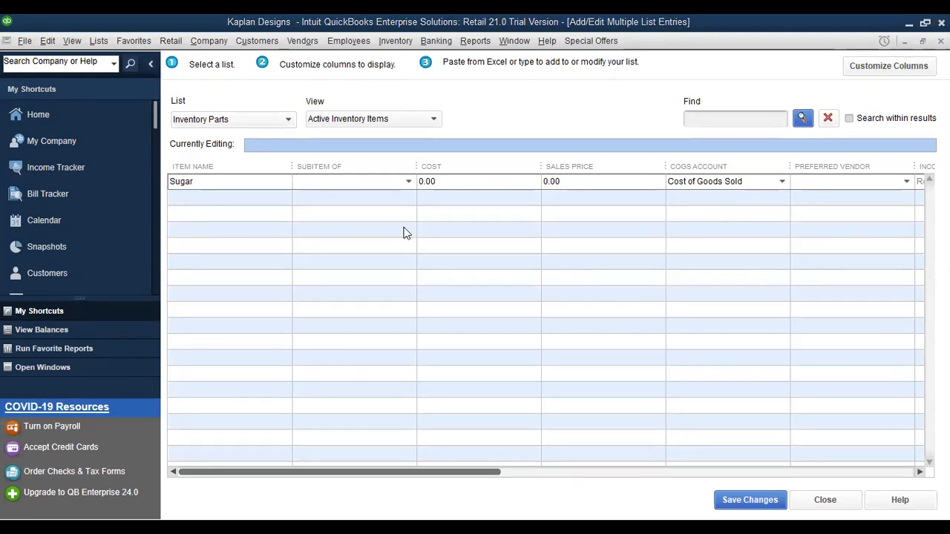
key("alt+Tab")
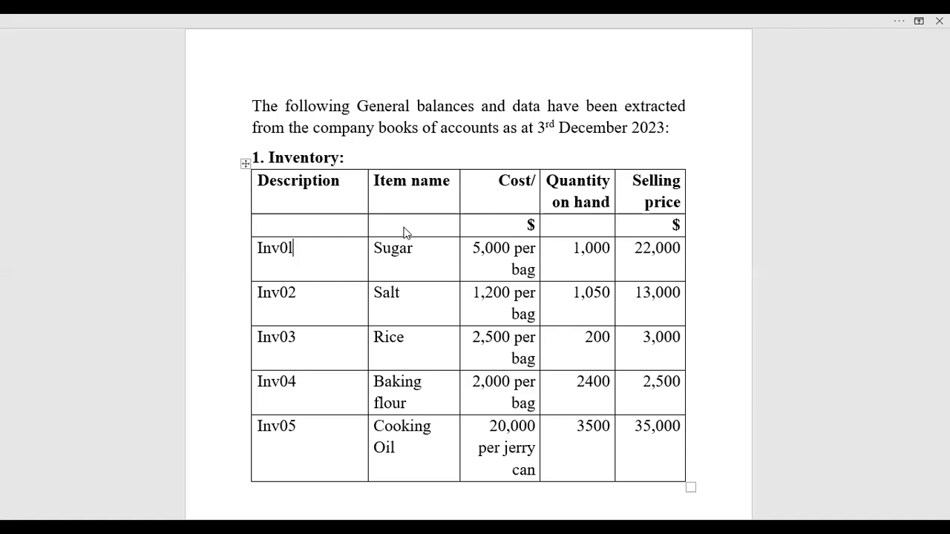
key("alt+Tab")
key("BackSpace")
key("BackSpace")
key("BackSpace")
key("BackSpace")
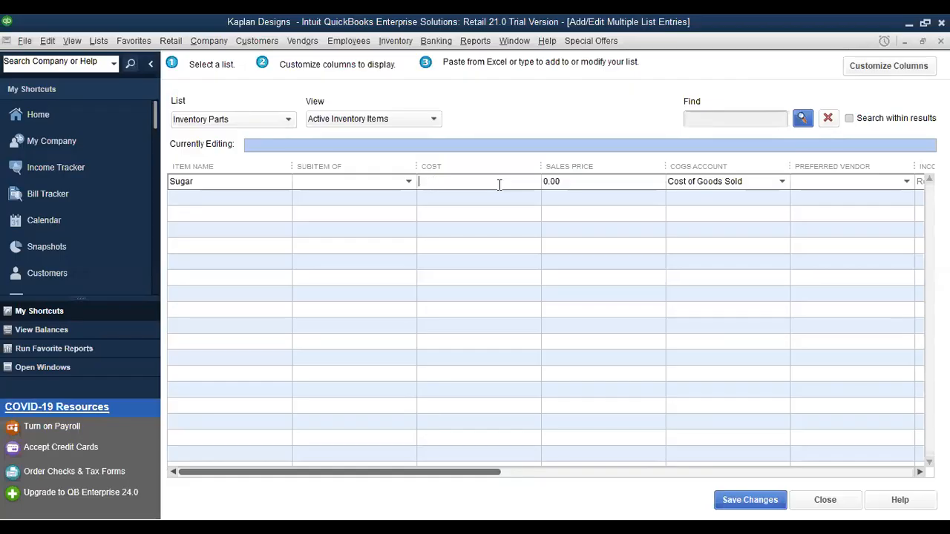
type("5000")
Check Sugar's selling price in the Word inventory table and set its sales price to 22000
left_click(619, 182)
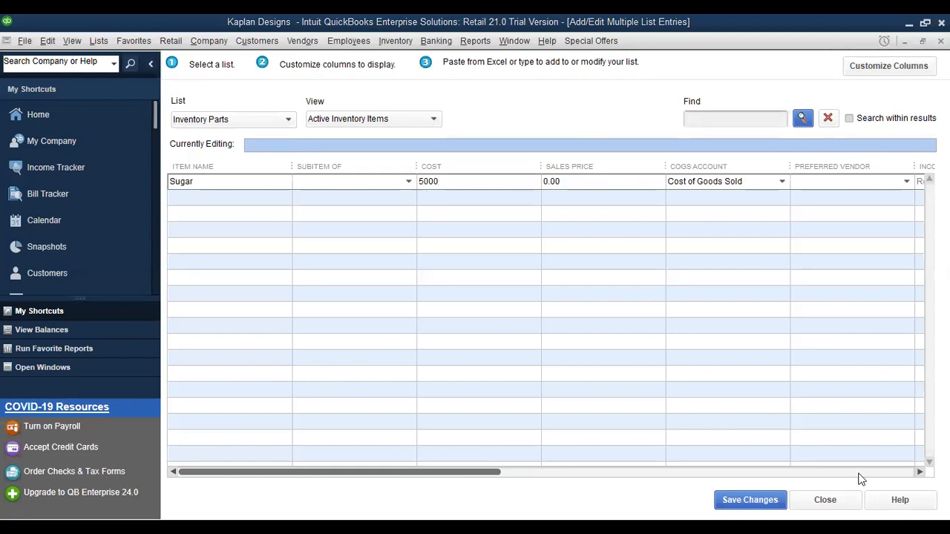
key("alt+Tab")
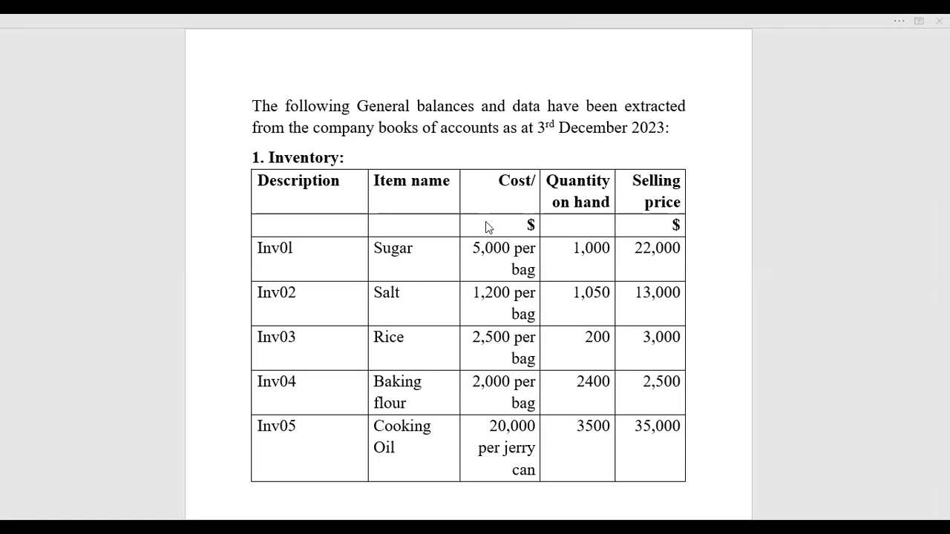
key("alt+Tab")
key("BackSpace")
key("BackSpace")
key("BackSpace")
key("BackSpace")
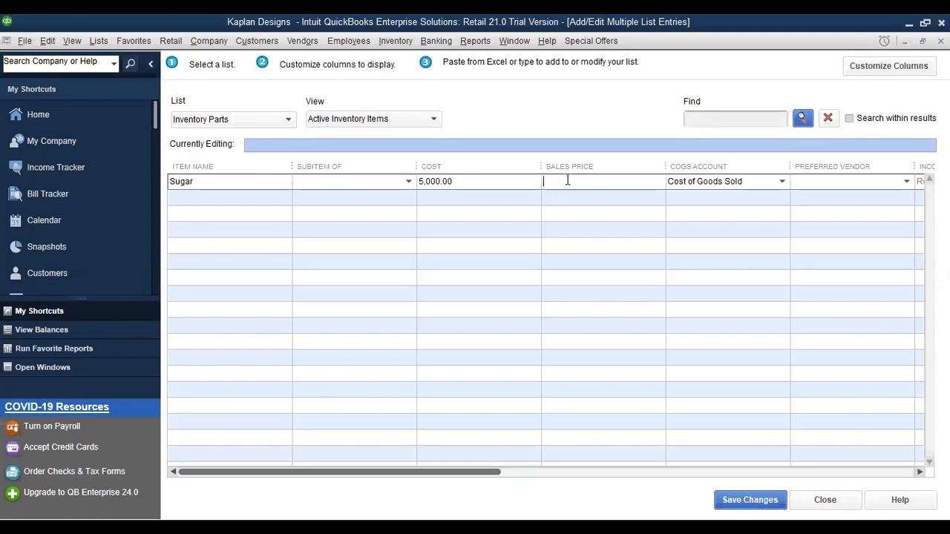
type("22")
type("000")
left_click(715, 199)
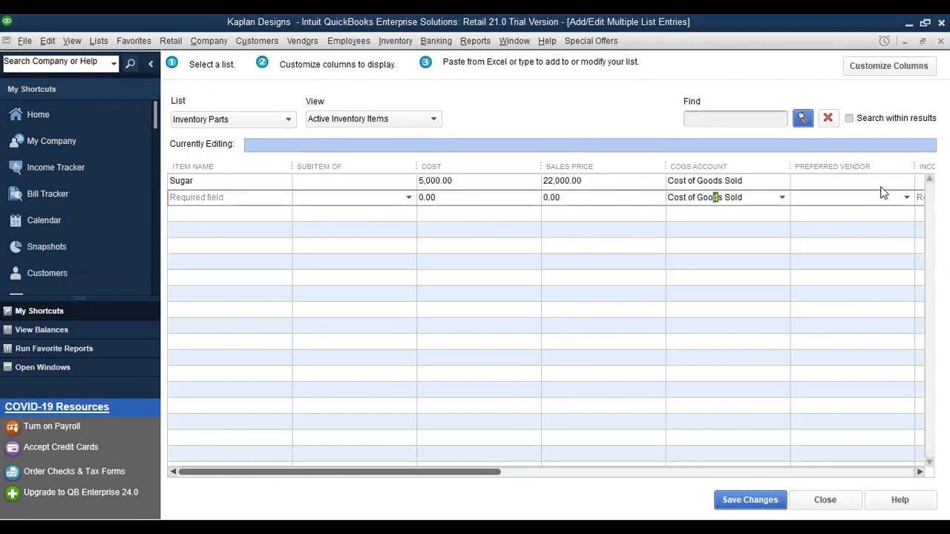
Assign Merchandise Sales as the income account for the Sugar item
left_click(921, 472)
left_click(920, 472)
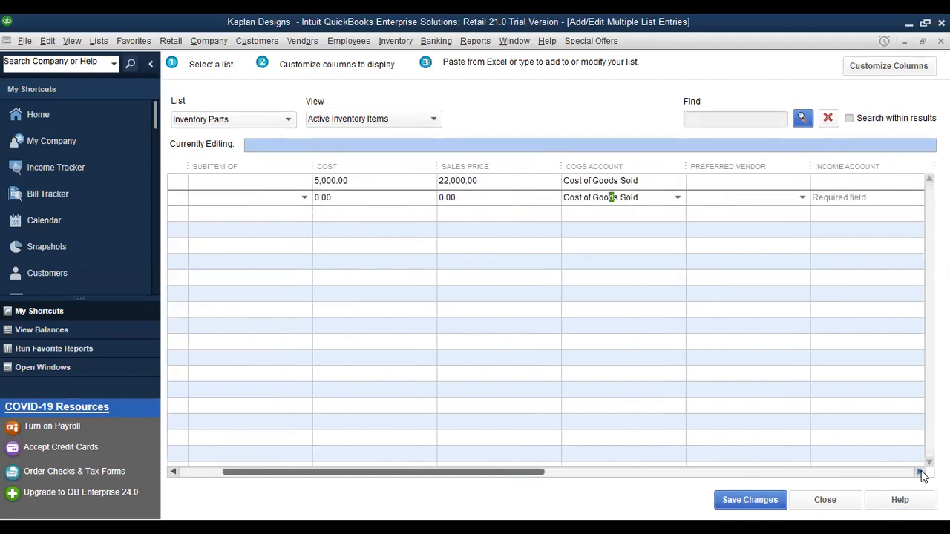
left_click(921, 472)
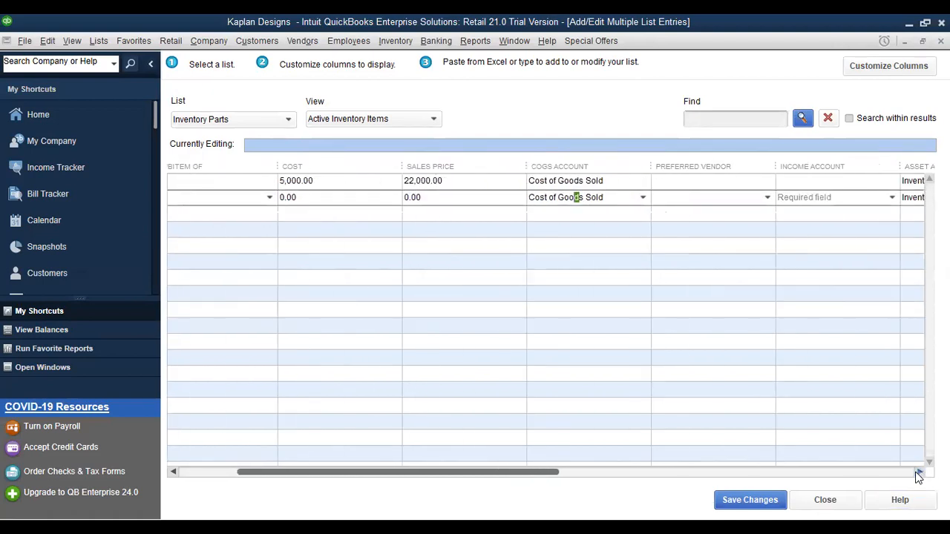
left_click(921, 473)
left_click(806, 181)
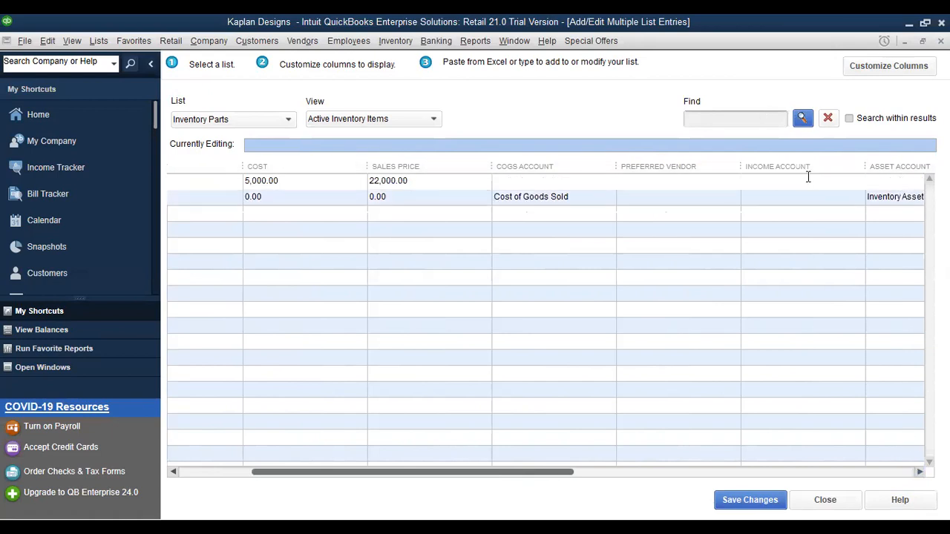
left_click(858, 183)
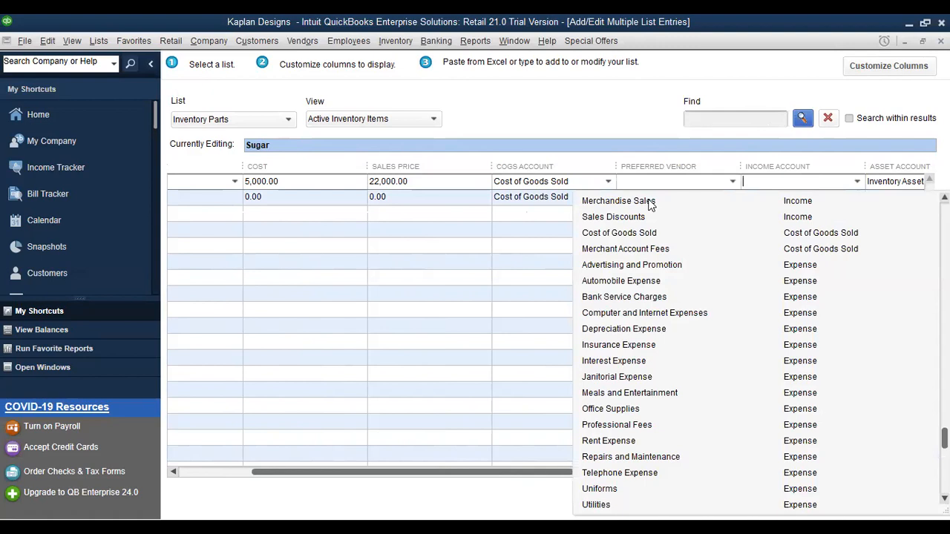
left_click(650, 202)
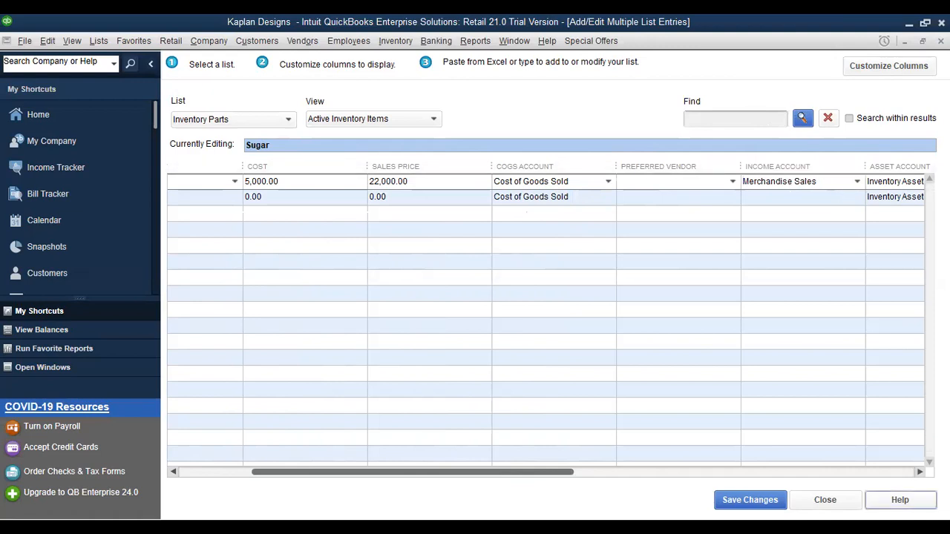
Set Sugar's quantity on hand to 1000
left_click(922, 473)
left_click(922, 473)
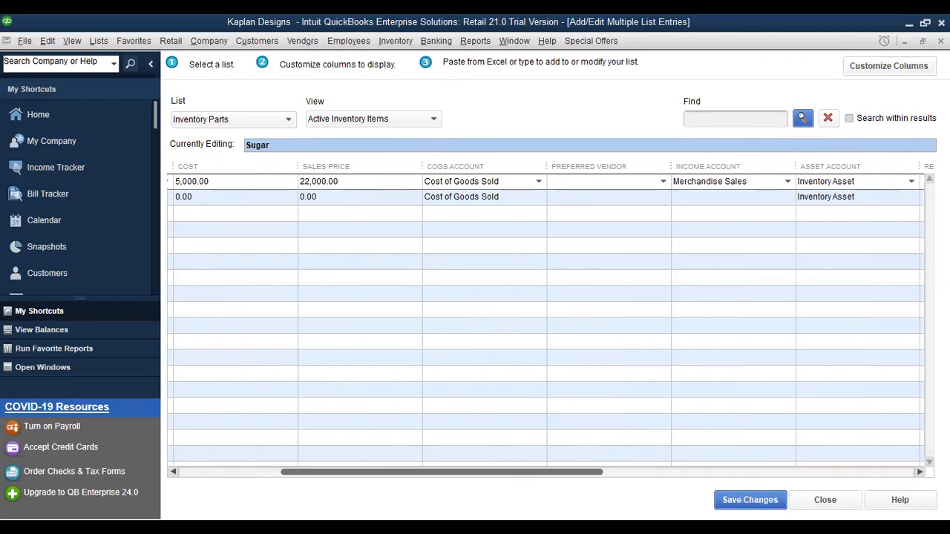
left_click(921, 473)
left_click(921, 473)
left_click(921, 473)
left_click(921, 473)
left_click(921, 473)
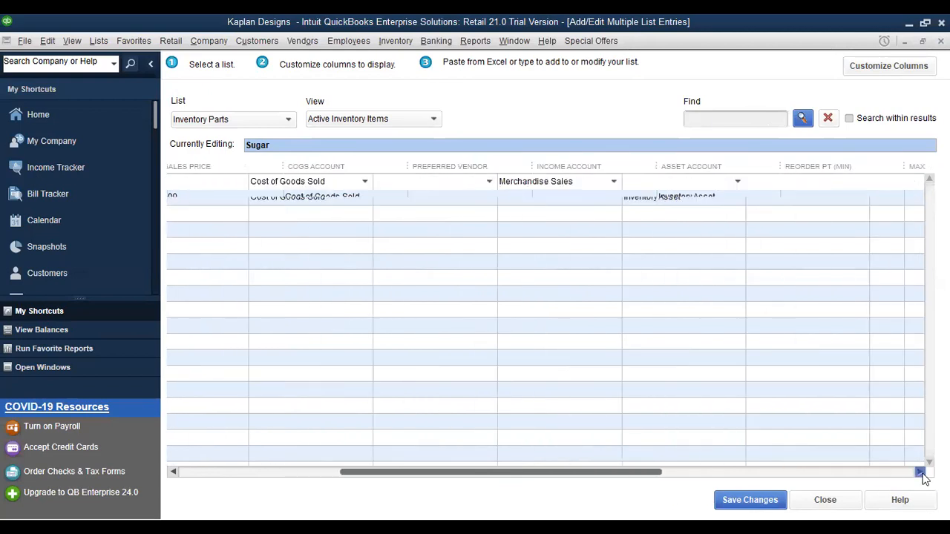
left_click(921, 473)
left_click(921, 473)
left_click(921, 472)
left_click(921, 473)
left_click(921, 472)
left_click(921, 473)
left_click(922, 473)
left_click(921, 473)
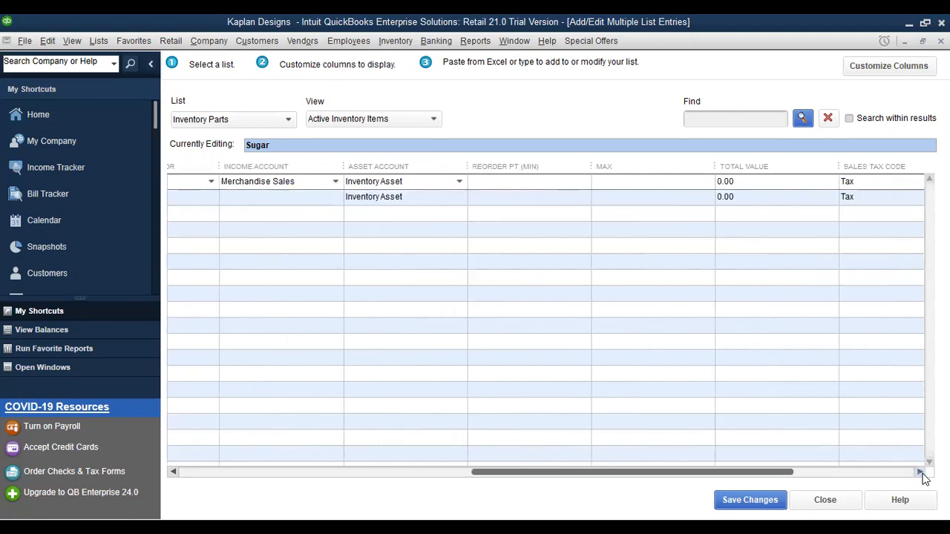
left_click(921, 473)
left_click(921, 473)
left_click(921, 473)
left_click(921, 473)
left_click(921, 473)
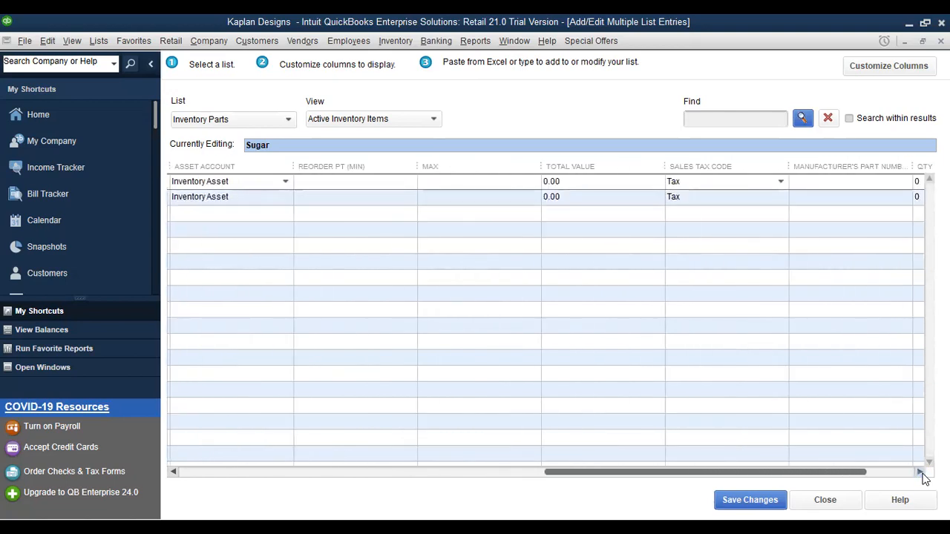
left_click(921, 472)
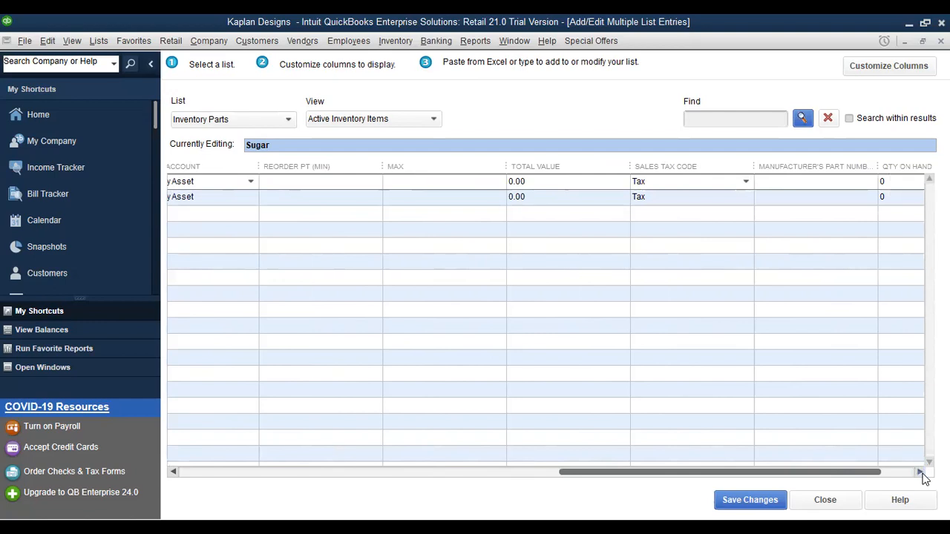
left_click(921, 473)
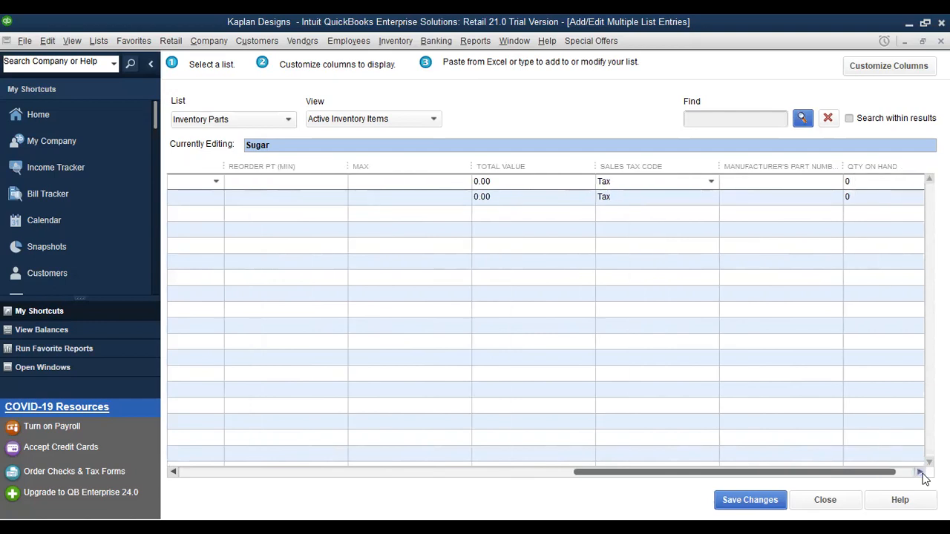
left_click(921, 473)
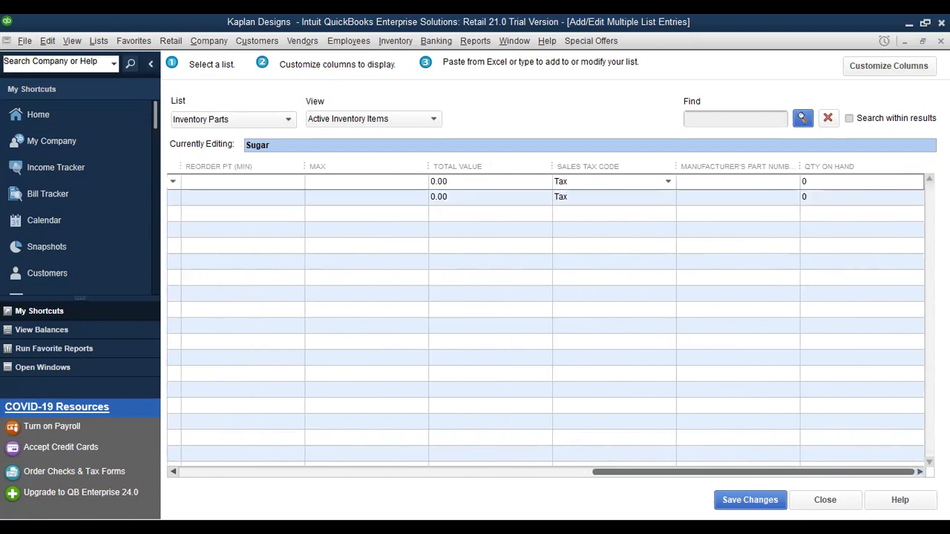
left_click(847, 185)
key("BackSpace")
type("1")
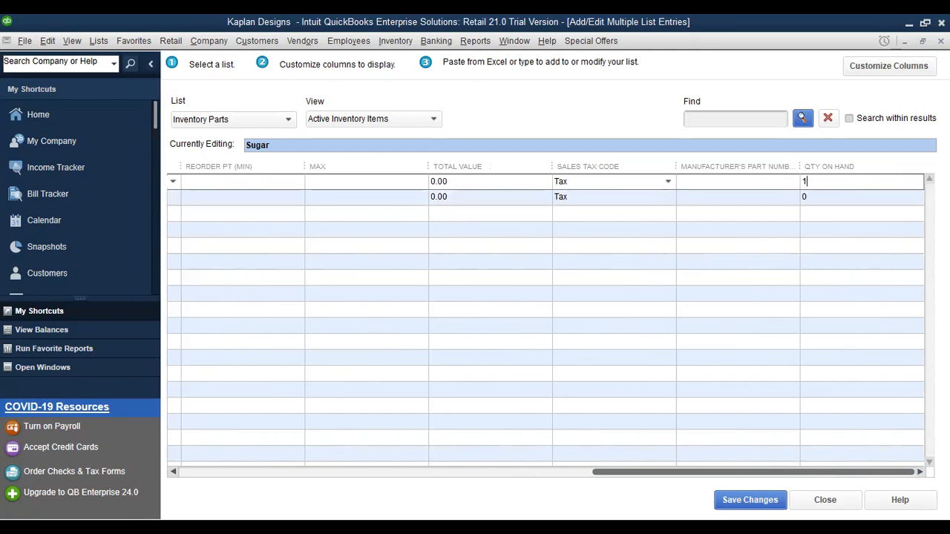
type("000")
key("Return")
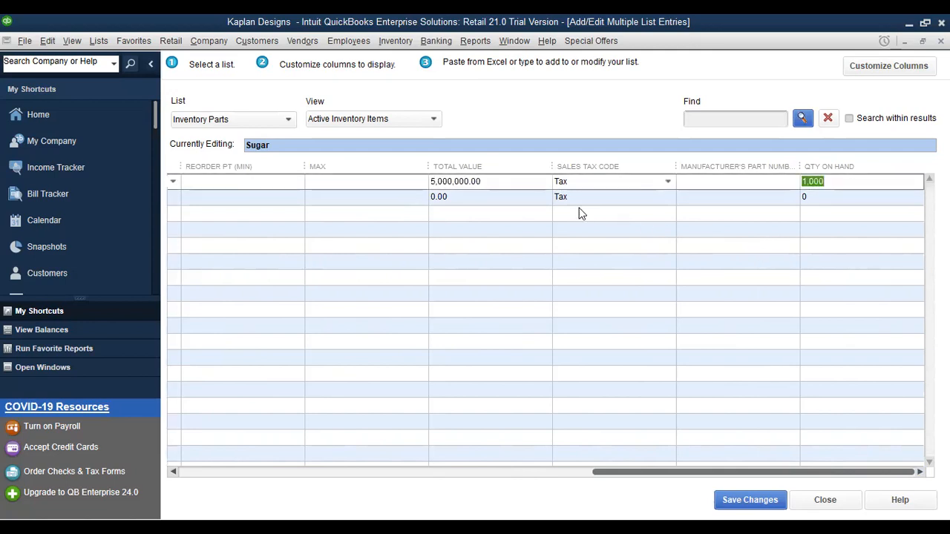
Enter Salt as the item name in the second row of the inventory parts list
left_click(175, 473)
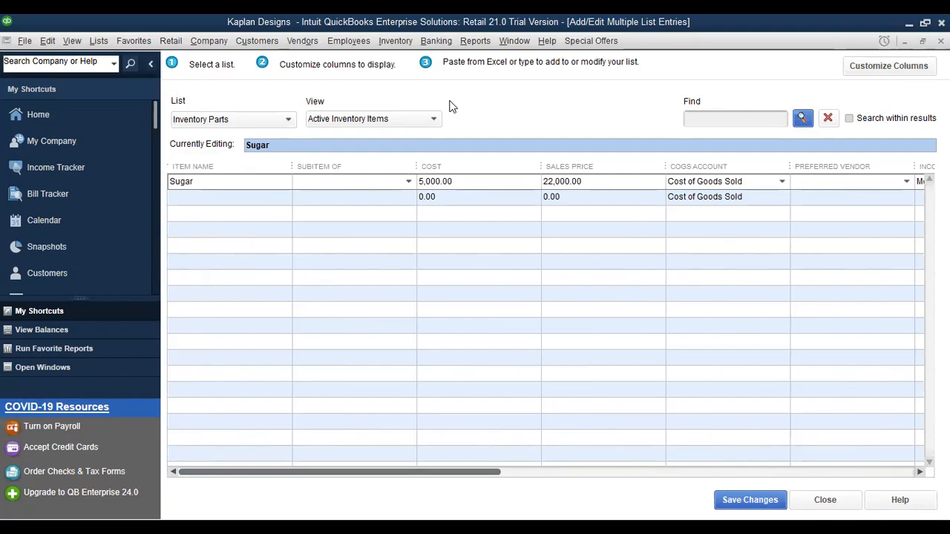
left_click(613, 528)
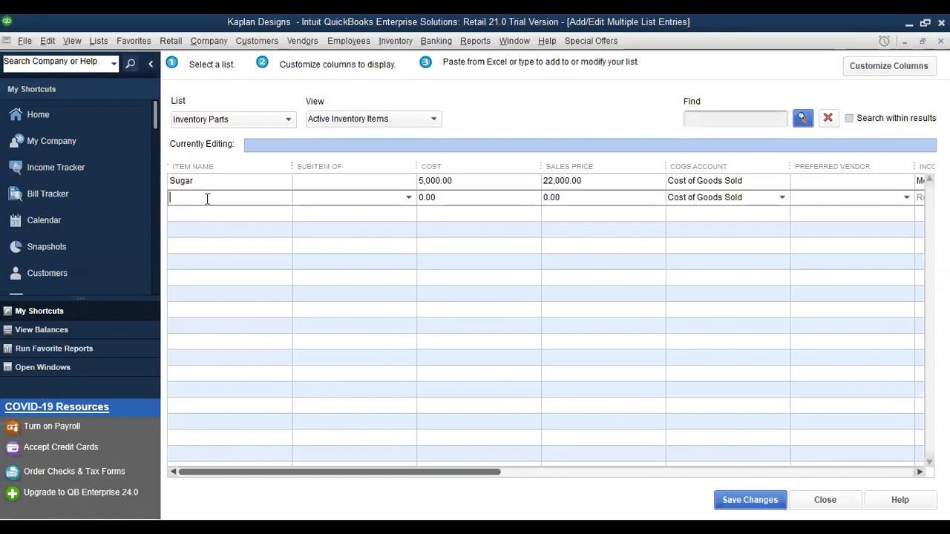
type("Salt")
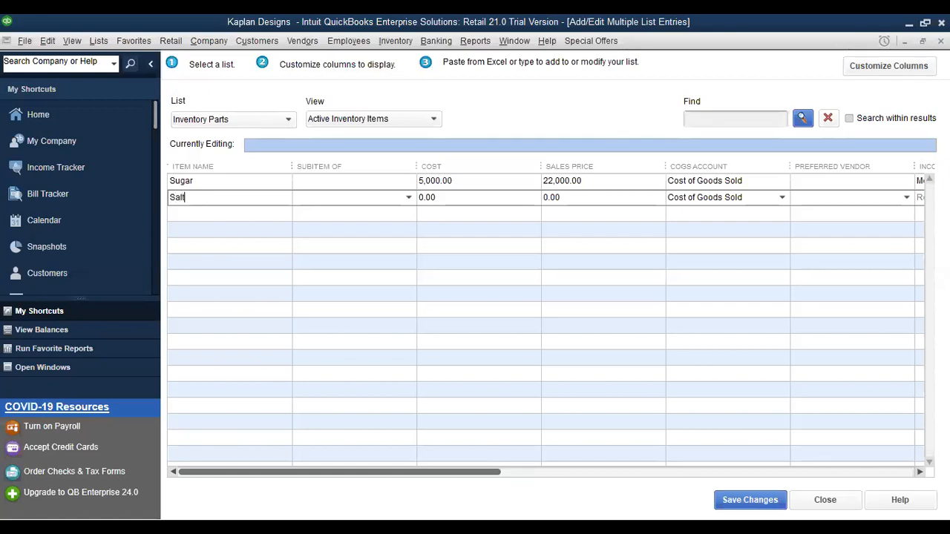
Set the cost of the Salt item to 1200
left_click(442, 195)
key("BackSpace")
key("BackSpace")
key("BackSpace")
key("BackSpace")
type("1200")
Check Salt's selling price in the Word inventory table and set its sales price to 13000
left_click(577, 198)
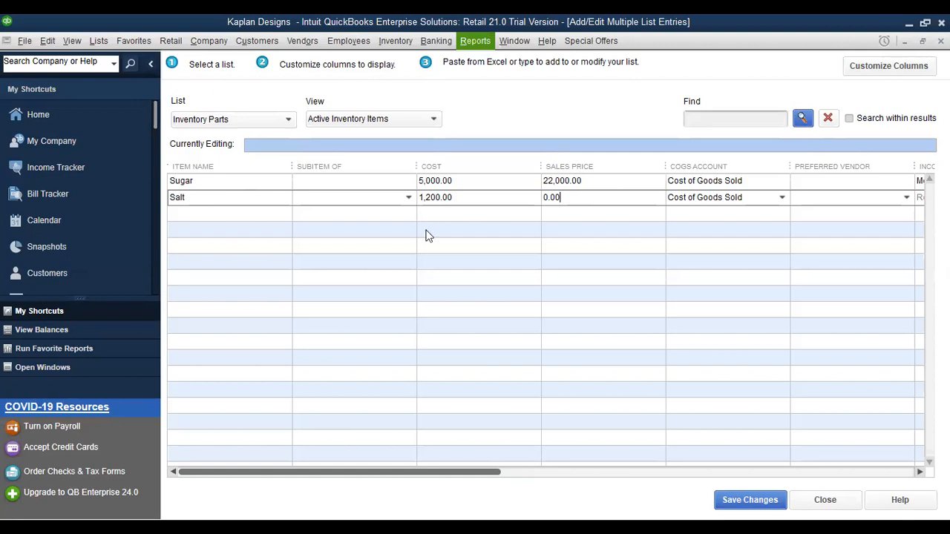
key("alt+Tab")
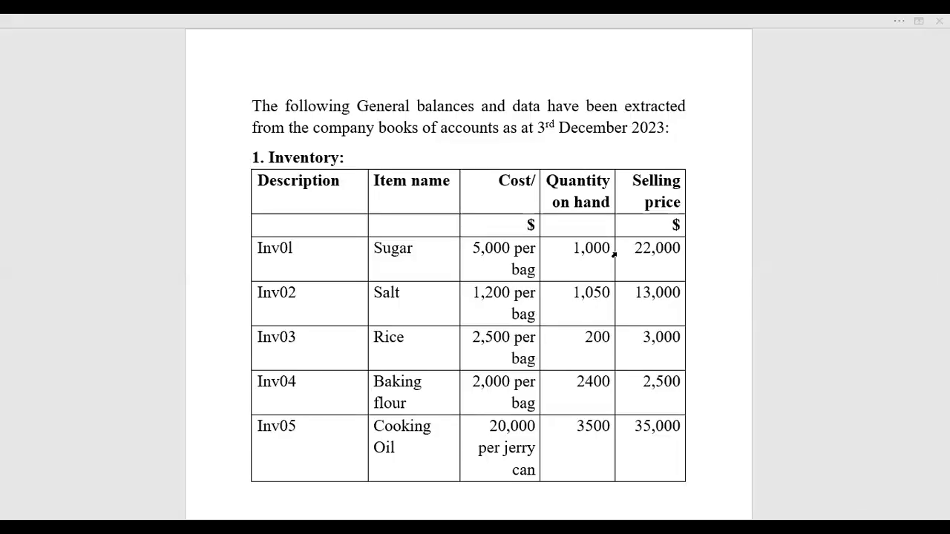
key("alt+Tab")
key("BackSpace")
key("BackSpace")
key("BackSpace")
key("BackSpace")
type("13000")
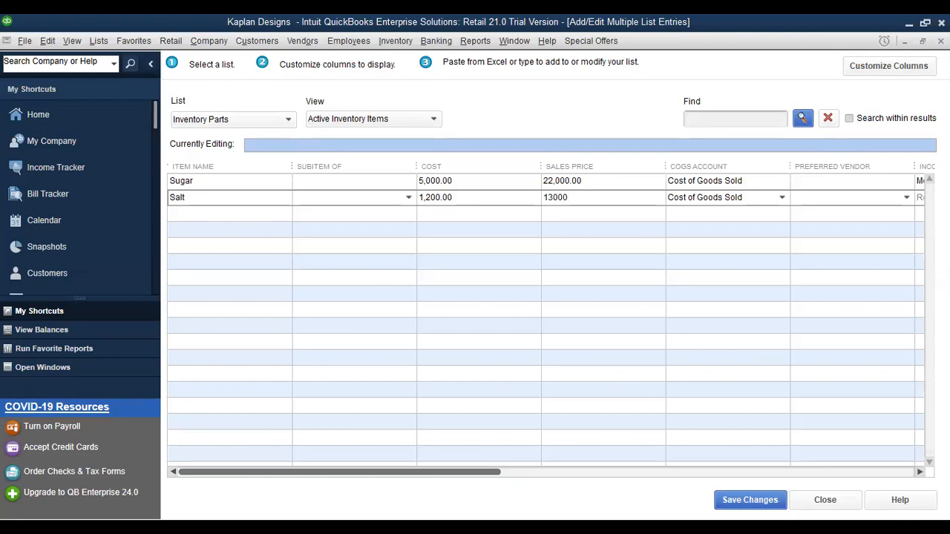
key("Return")
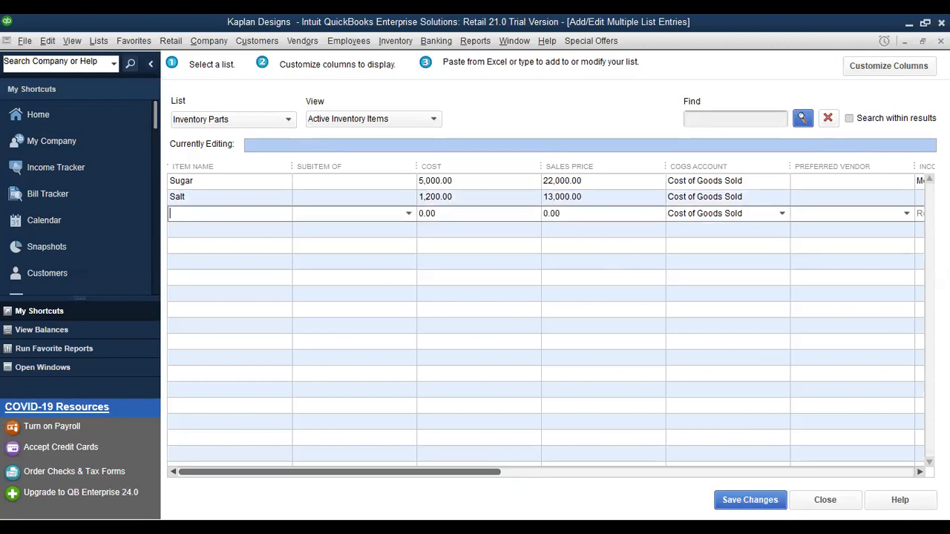
Assign Merchandise Sales as the income account for the Salt item
left_click(919, 472)
left_click(920, 472)
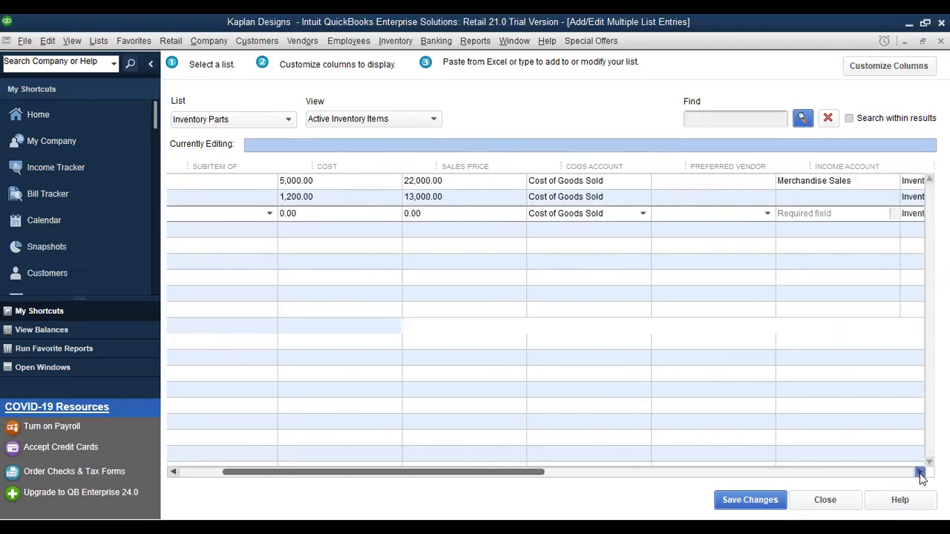
left_click(920, 472)
left_click(920, 472)
left_click(689, 199)
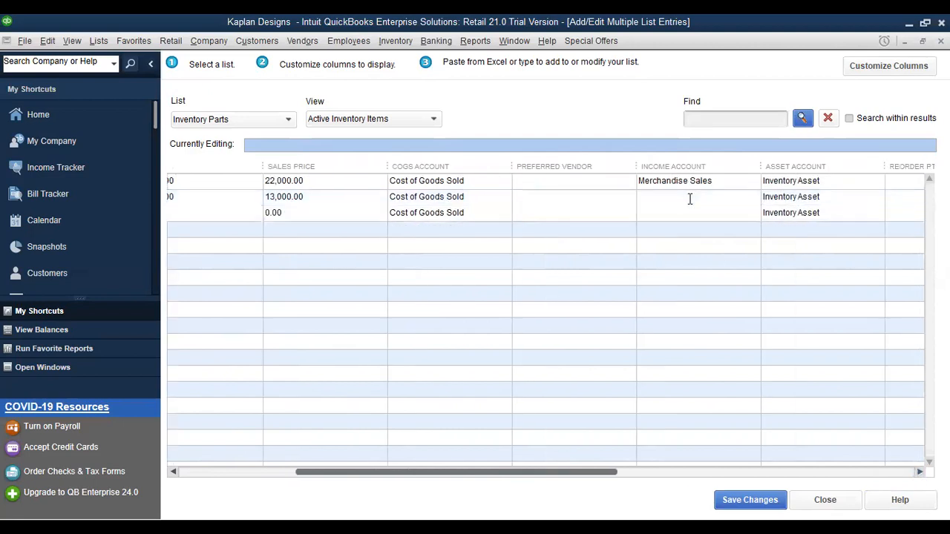
left_click(753, 199)
left_click(640, 220)
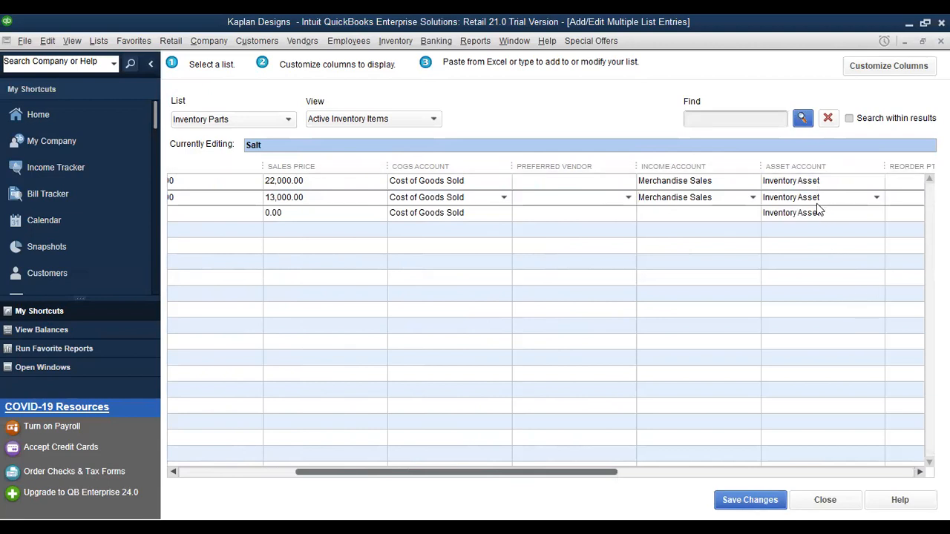
Set Salt's quantity on hand to 1050
left_click(920, 472)
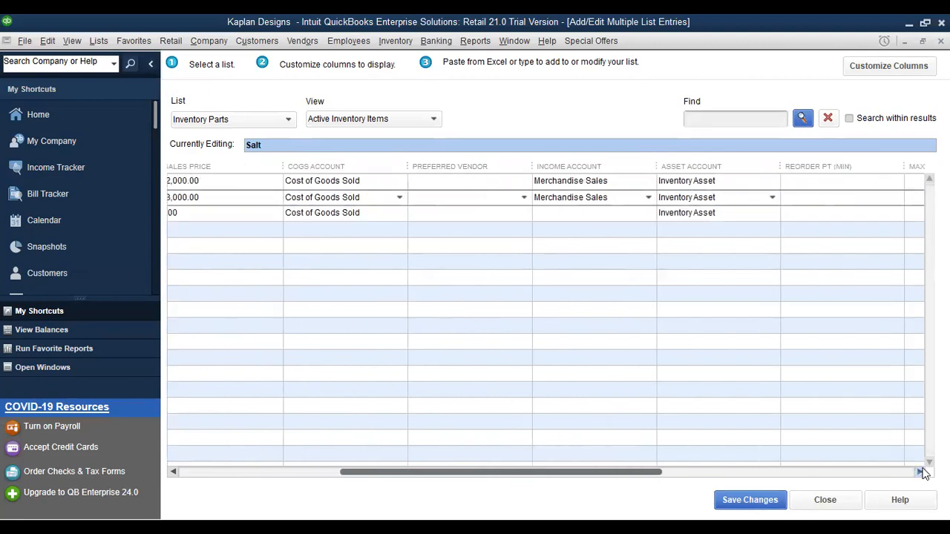
left_click(921, 473)
left_click(921, 473)
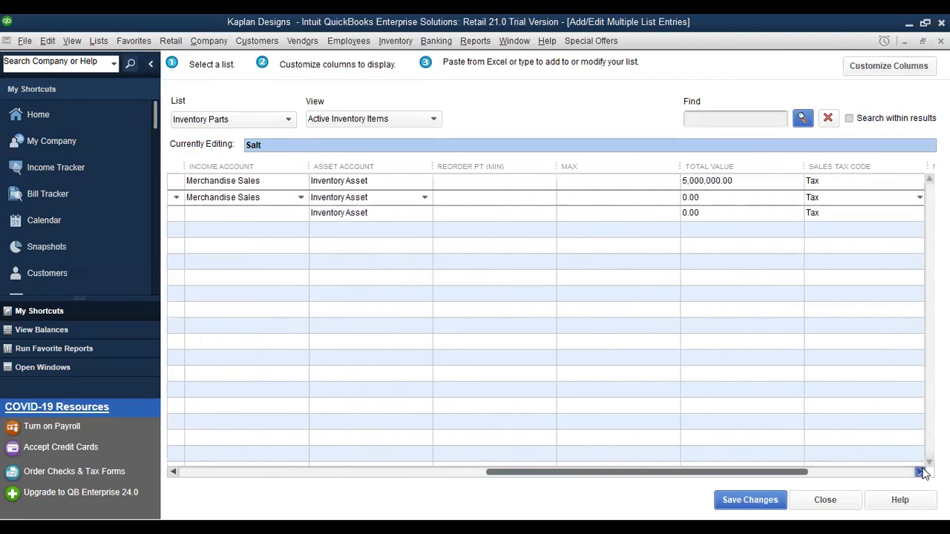
left_click(920, 473)
left_click(920, 473)
left_click(921, 473)
left_click(823, 198)
key("BackSpace")
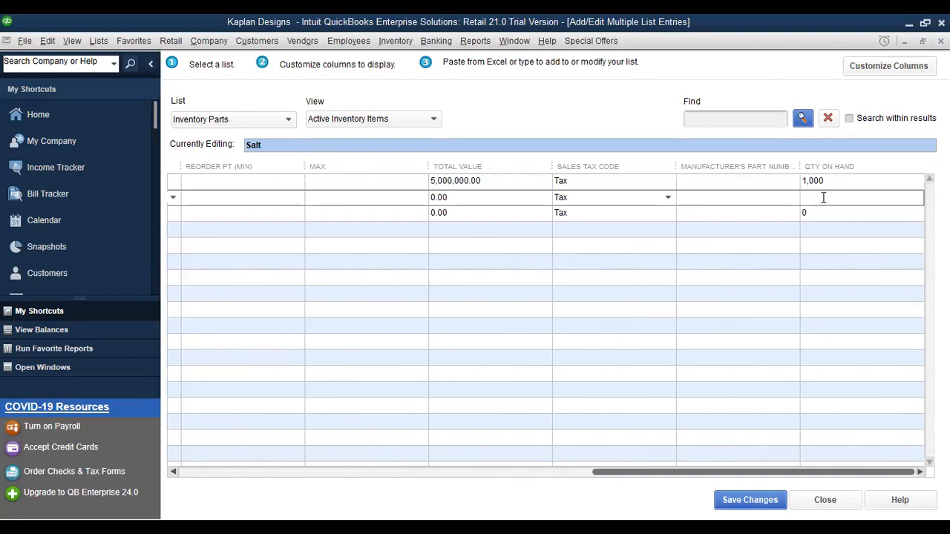
type("1050")
key("Return")
Check the Word inventory table for the next item and enter Rice as the item name in the third row
left_click_drag(632, 473, 182, 482)
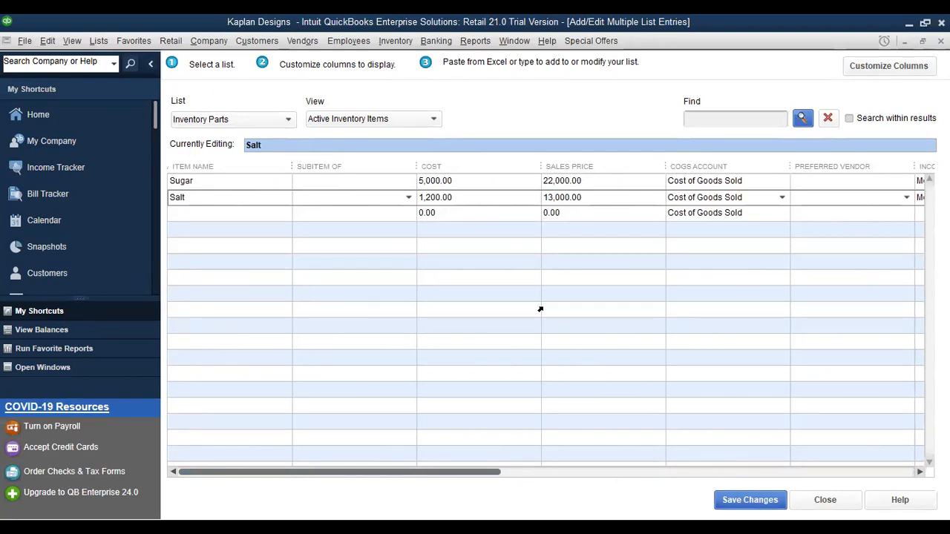
key("alt+Tab")
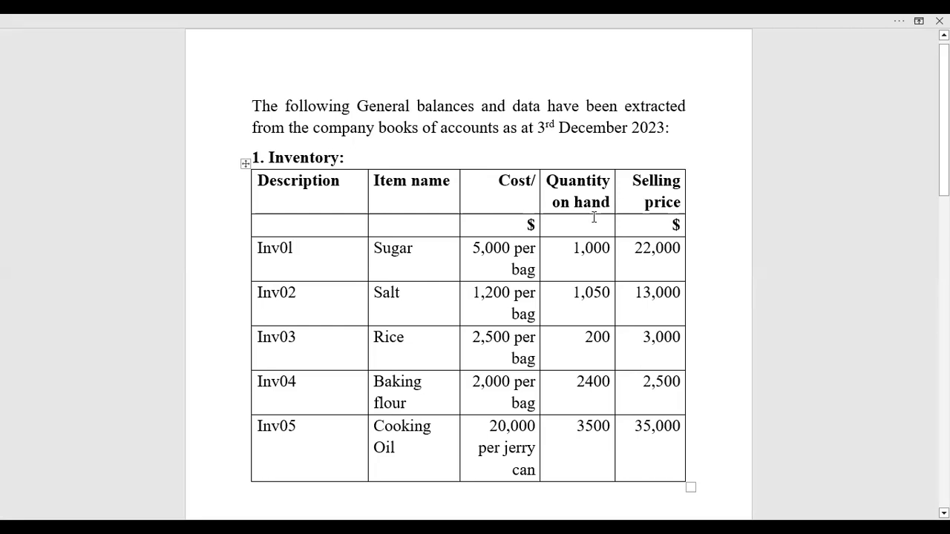
key("alt+Tab")
left_click(247, 214)
type("Rice")
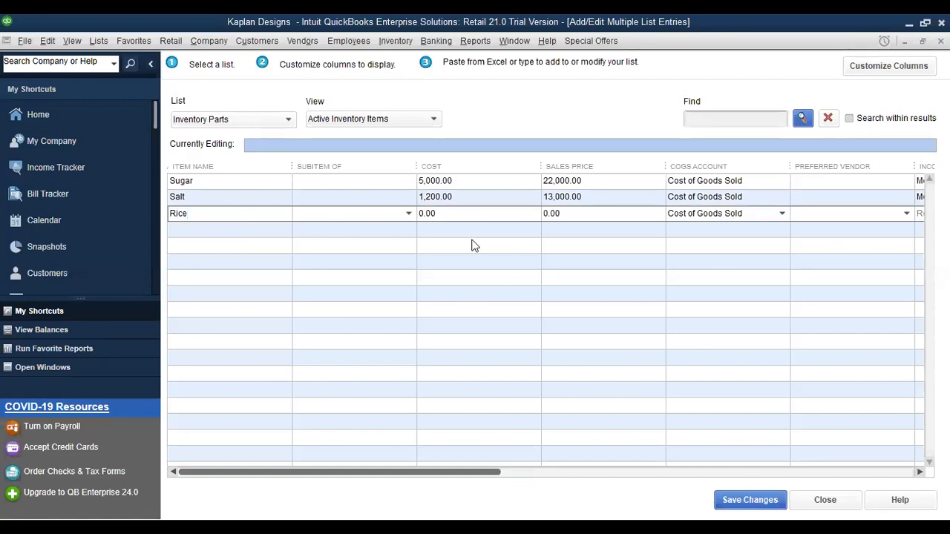
Set the cost of the Rice item to 2500
left_click(462, 213)
key("BackSpace")
key("BackSpace")
key("BackSpace")
key("BackSpace")
type("2500")
Check Rice's selling price in the Word inventory table and enter 3000 as the sales price in the row below Rice
left_click(569, 230)
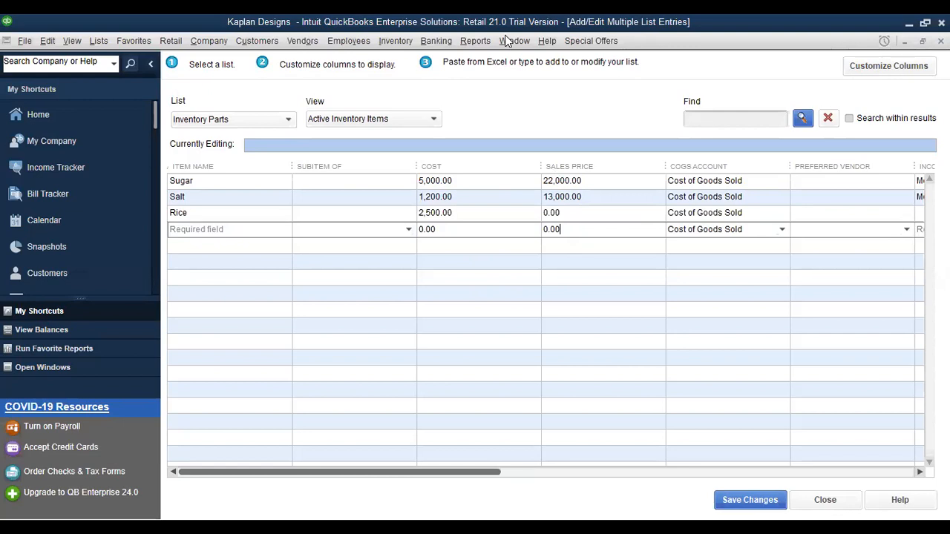
key("alt+Tab")
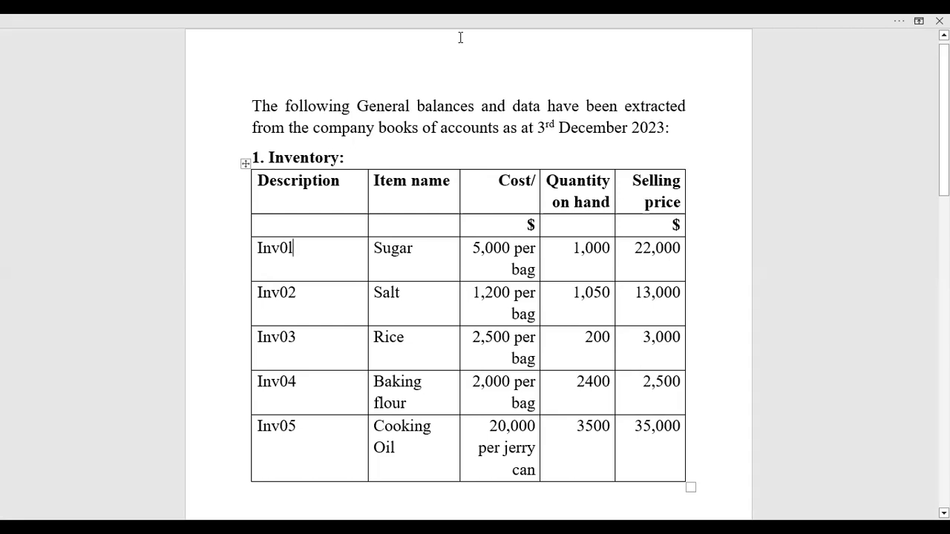
key("alt+Tab")
key("BackSpace")
key("BackSpace")
key("BackSpace")
key("BackSpace")
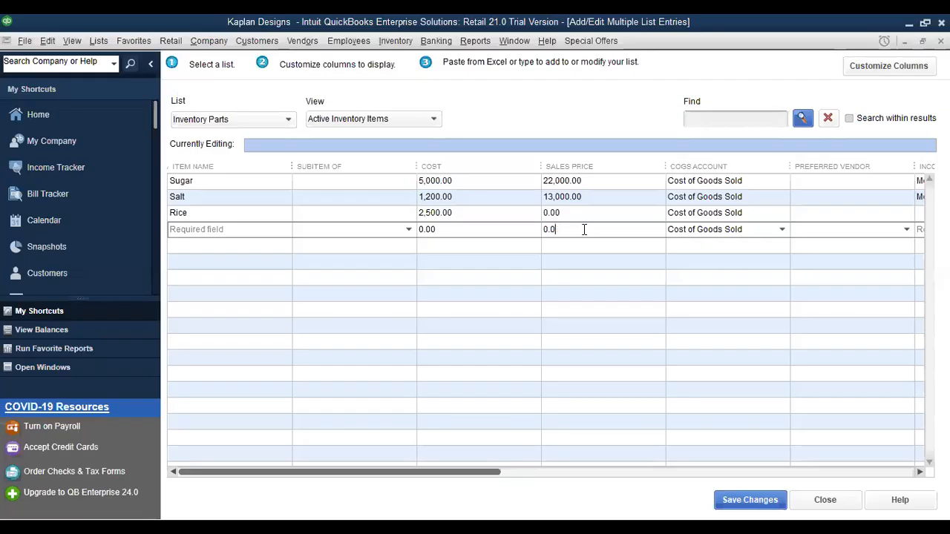
type("3000")
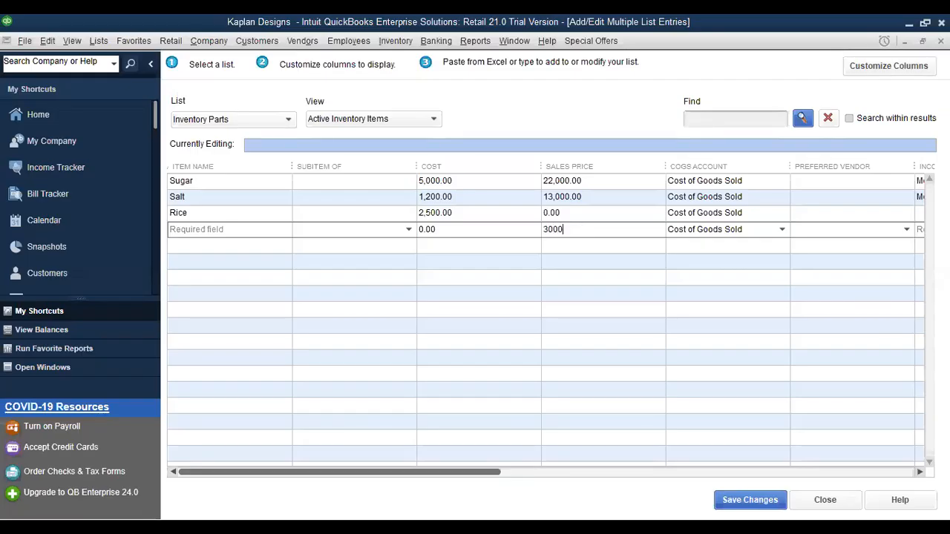
left_click(737, 284)
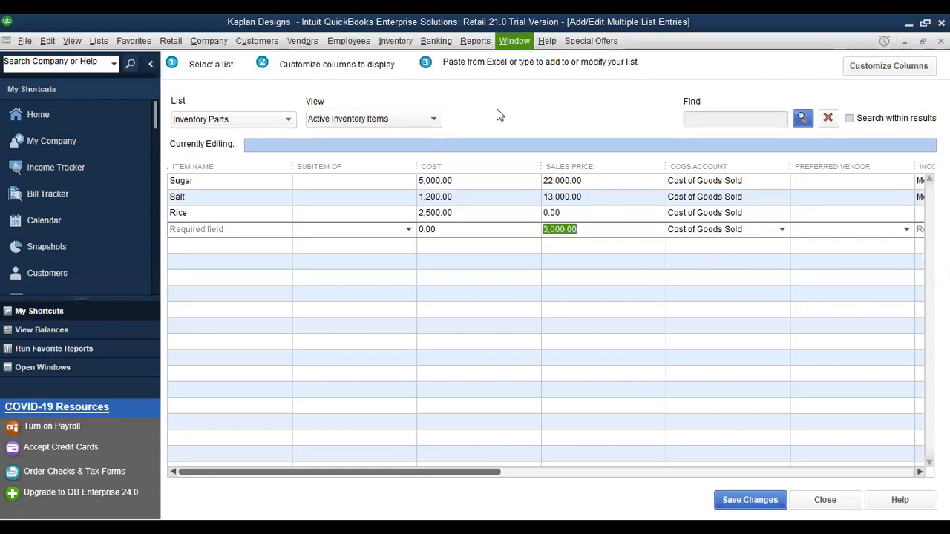
Recheck the Word inventory table and assign Merchandise Sales as the income account for the Rice item
key("alt+Tab")
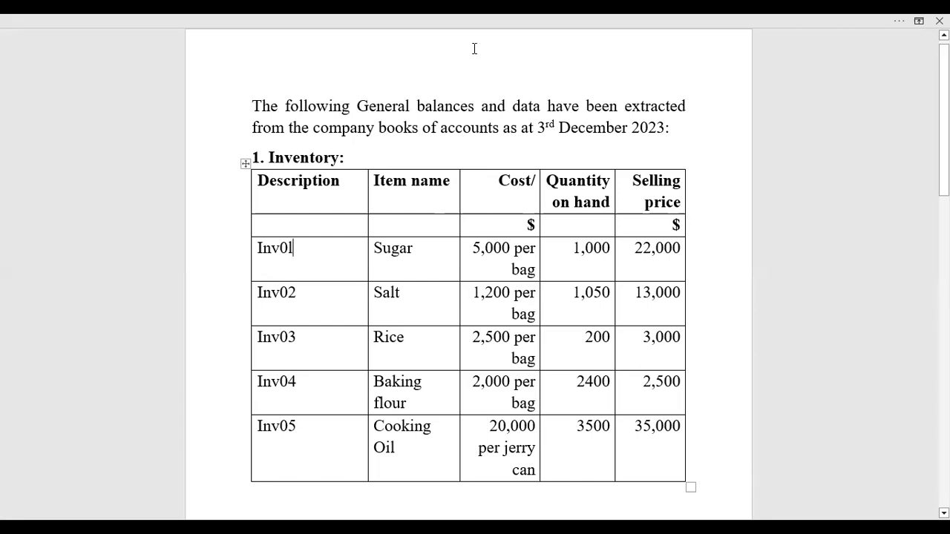
key("alt+Tab")
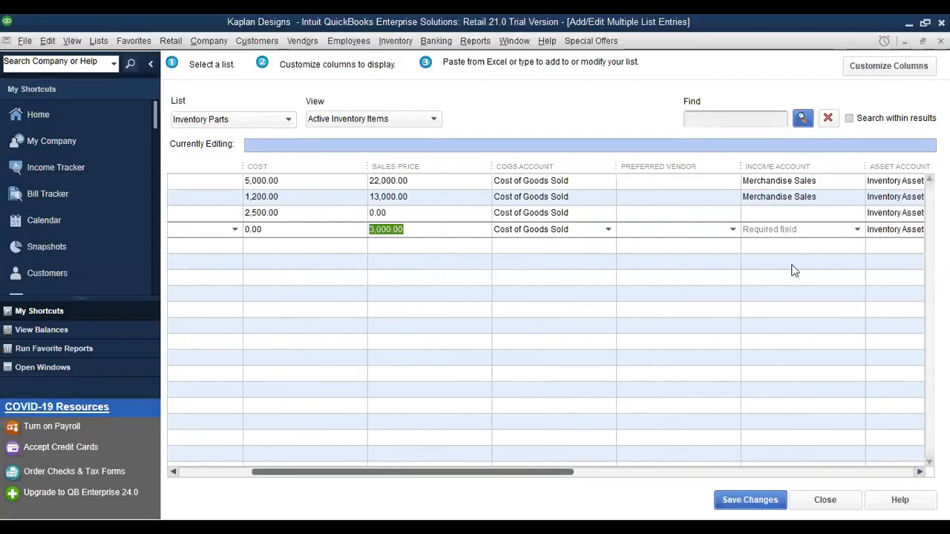
left_click(780, 213)
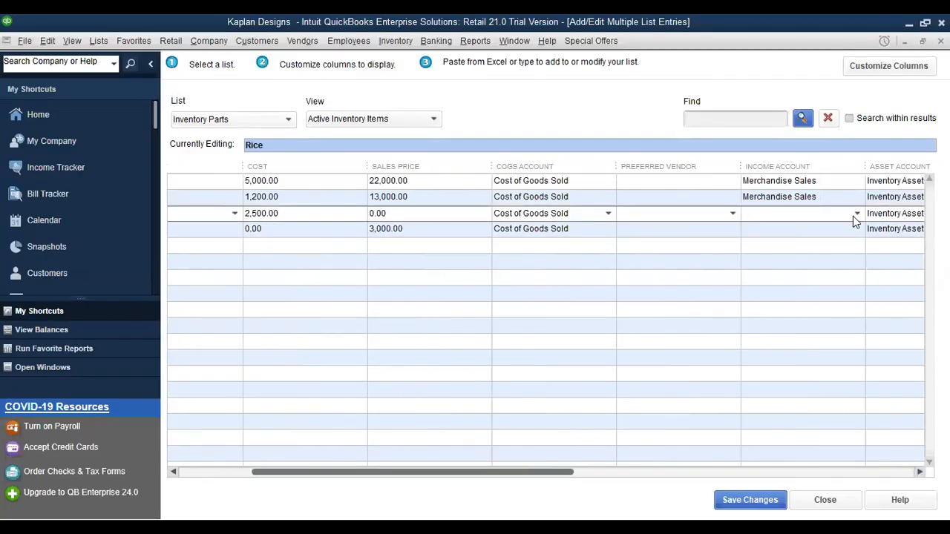
left_click(857, 214)
left_click(797, 235)
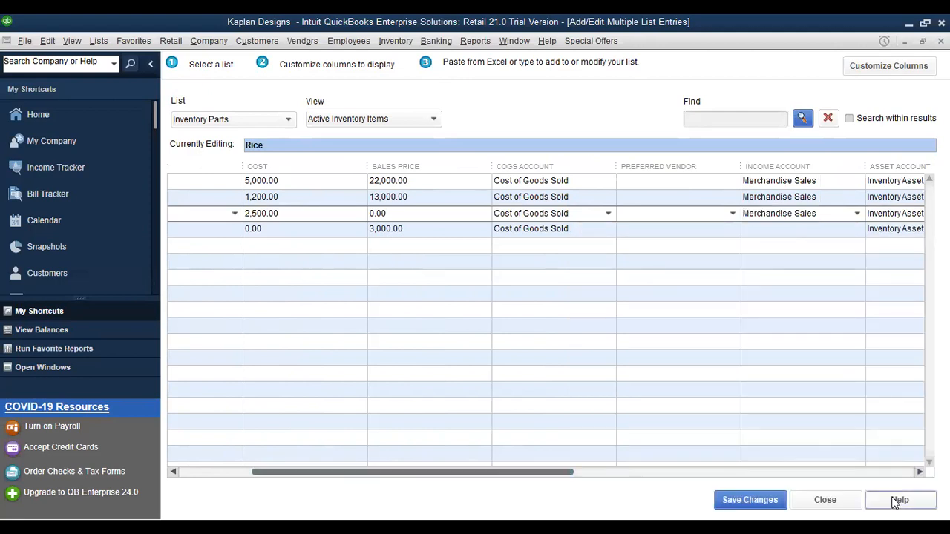
Check Rice's quantity on hand in the Word inventory table
left_click(920, 473)
left_click(920, 473)
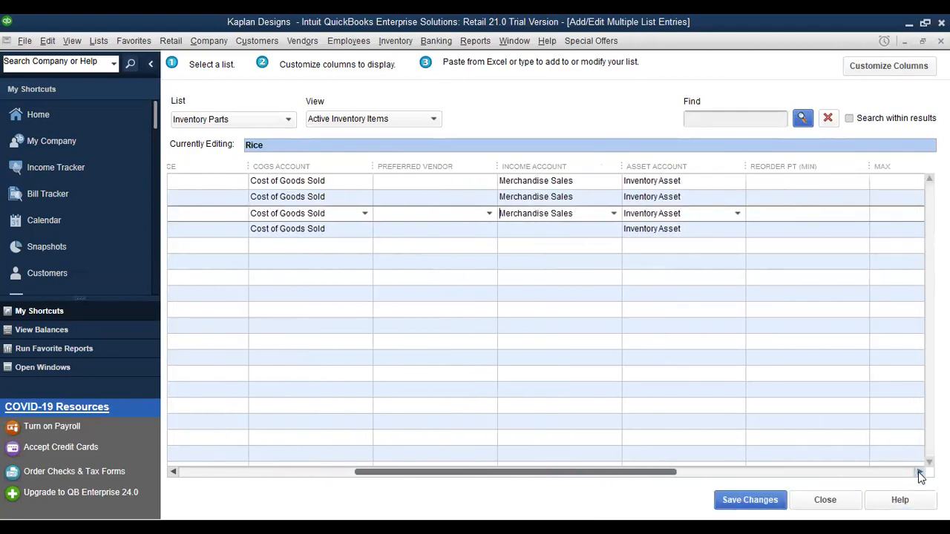
left_click(920, 473)
left_click(920, 473)
left_click(921, 474)
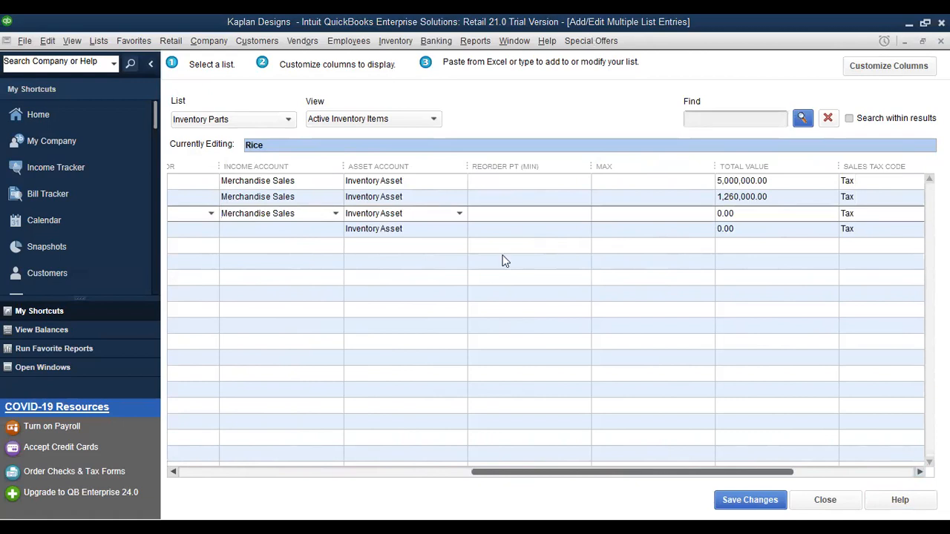
key("alt+Tab")
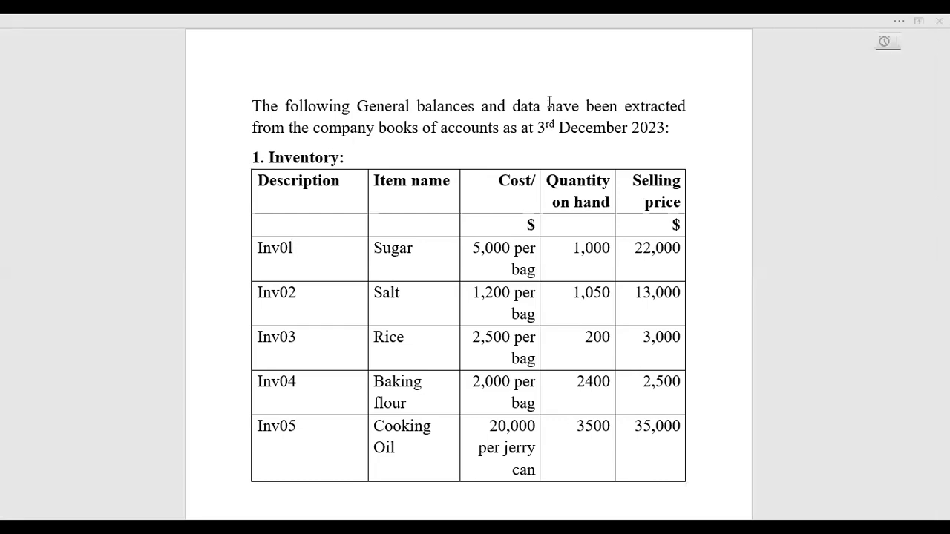
key("alt+Tab")
type("200")
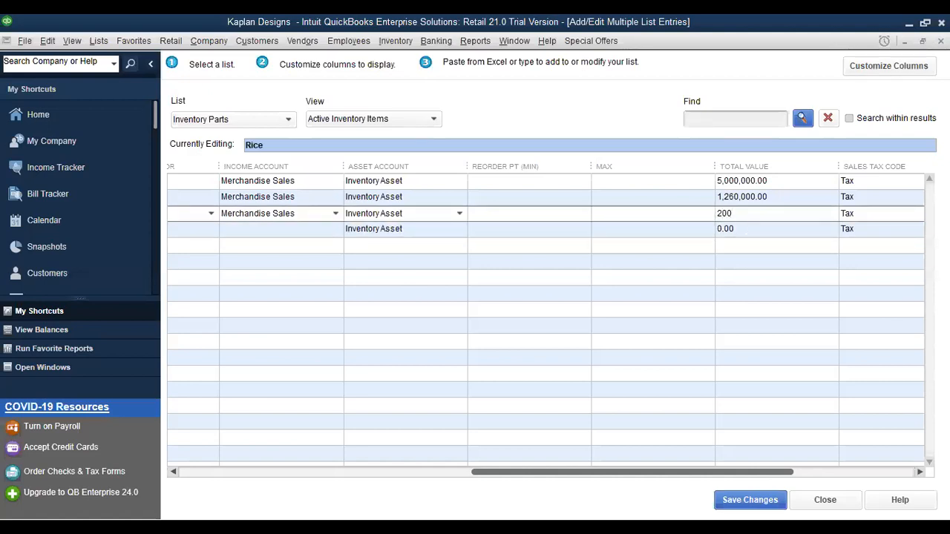
key("BackSpace")
key("BackSpace")
key("BackSpace")
Set Rice's quantity on hand to 200
key("Tab")
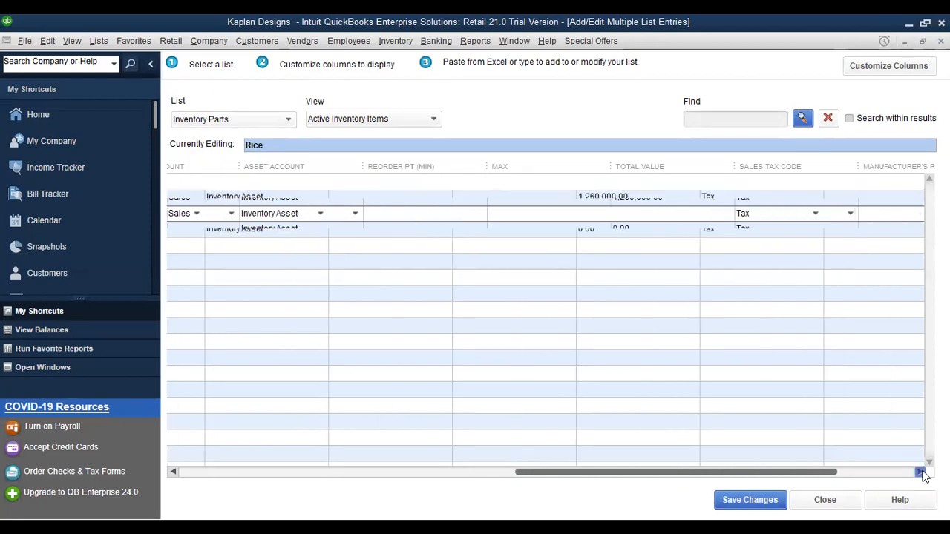
left_click(829, 216)
key("BackSpace")
type("200")
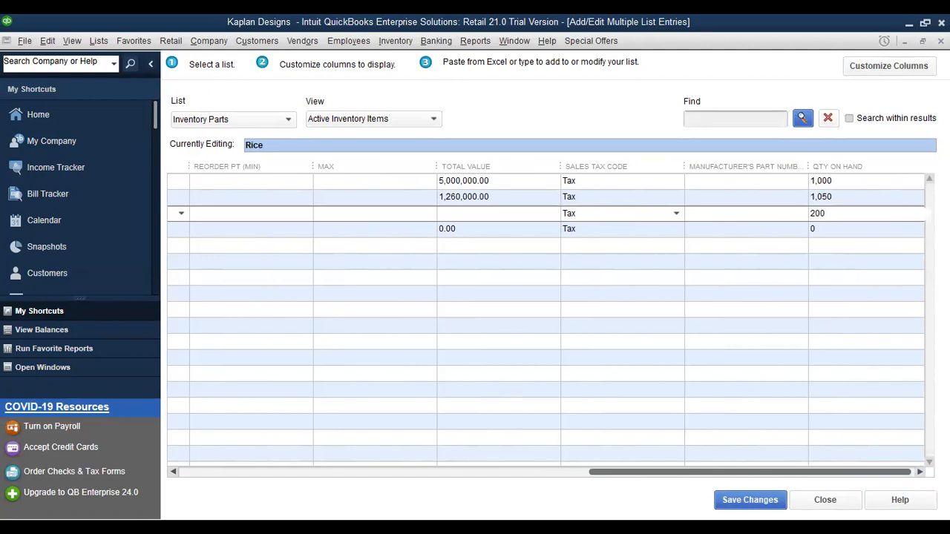
left_click(775, 246)
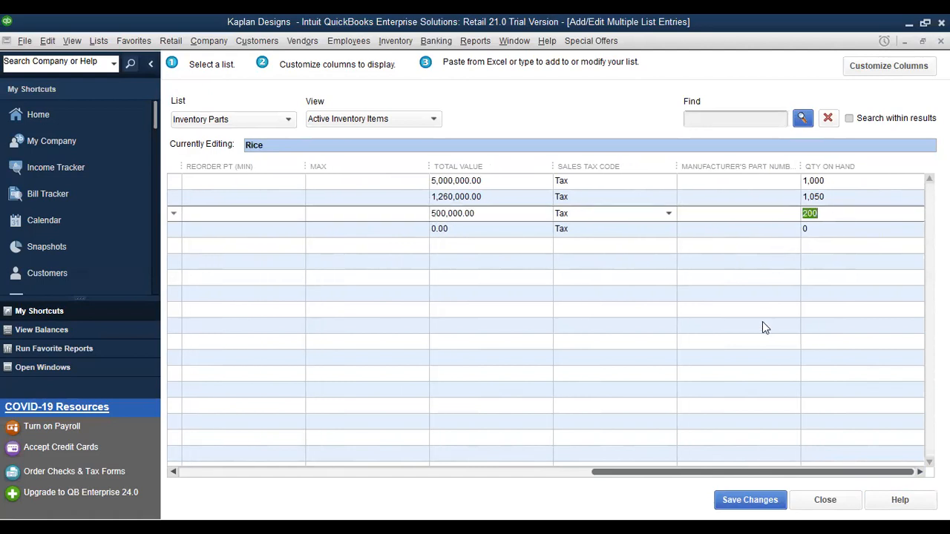
Check the Word inventory table for the next item and enter Baking Flour as the item name in the fourth row
left_click(173, 472)
left_click(173, 472)
left_click(173, 472)
left_click(173, 472)
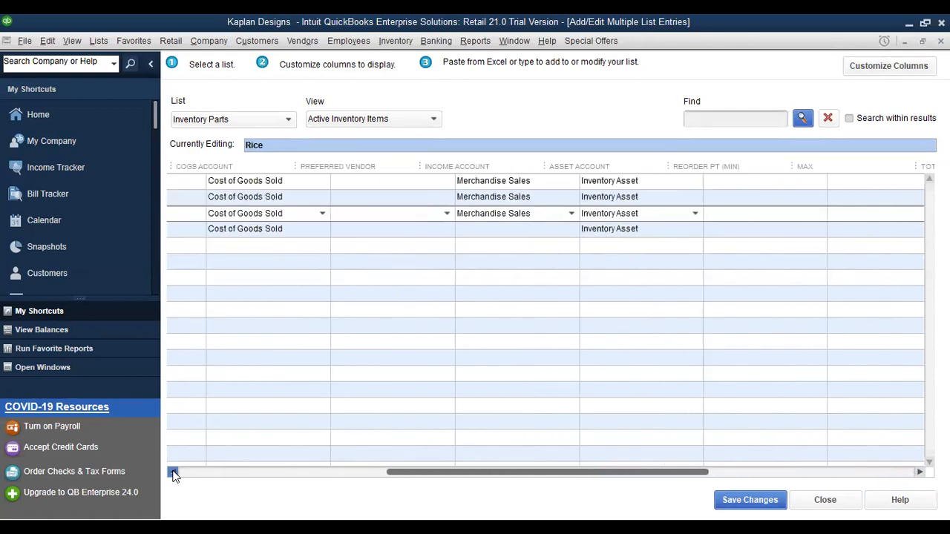
left_click(173, 472)
left_click(173, 472)
left_click(173, 472)
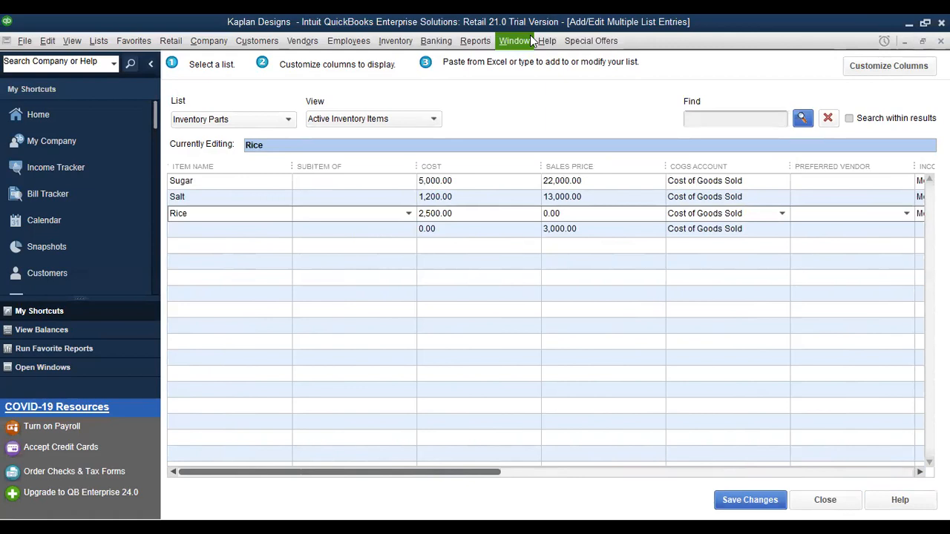
key("alt+Tab")
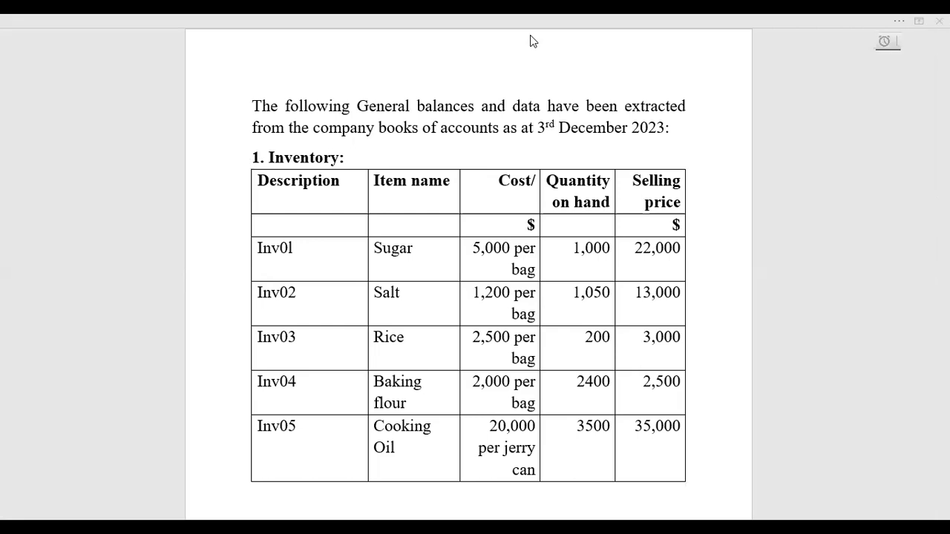
key("alt+Tab")
type("Bak")
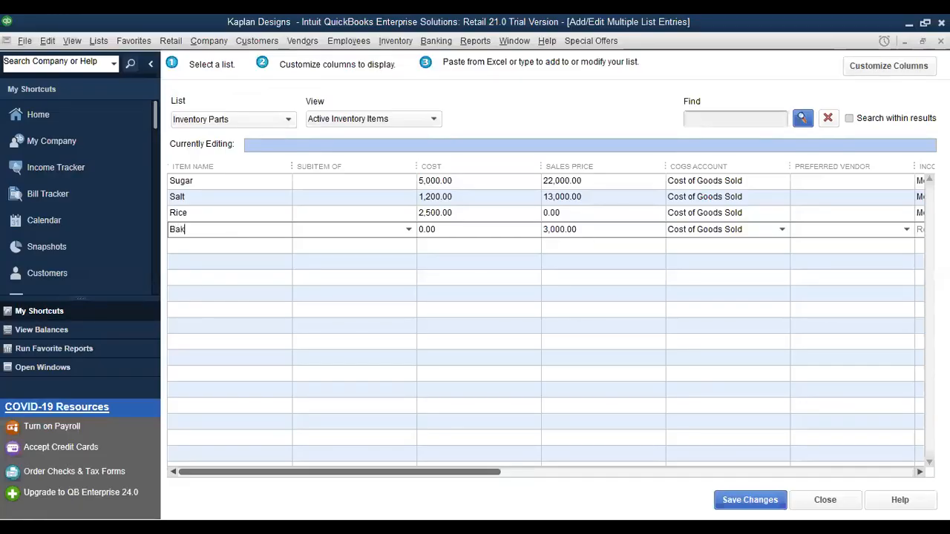
type("ing Flour")
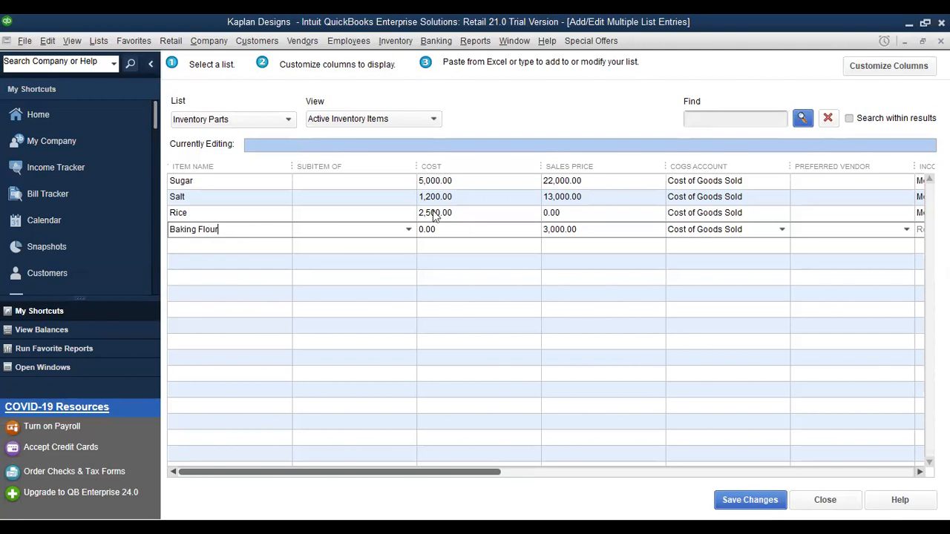
Check Baking Flour's cost in the Word inventory table and set its cost to 2,000
left_click(479, 229)
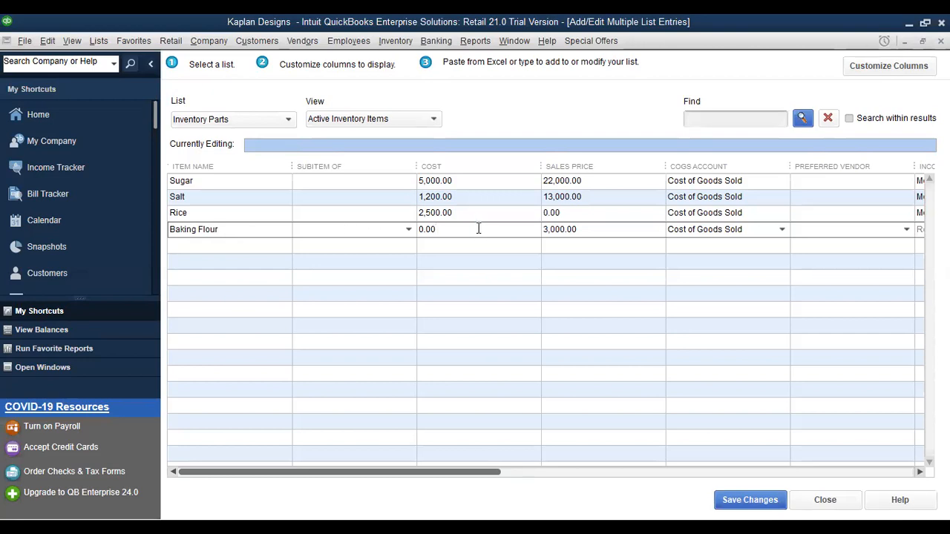
key("BackSpace")
key("BackSpace")
key("BackSpace")
key("BackSpace")
key("alt+Tab")
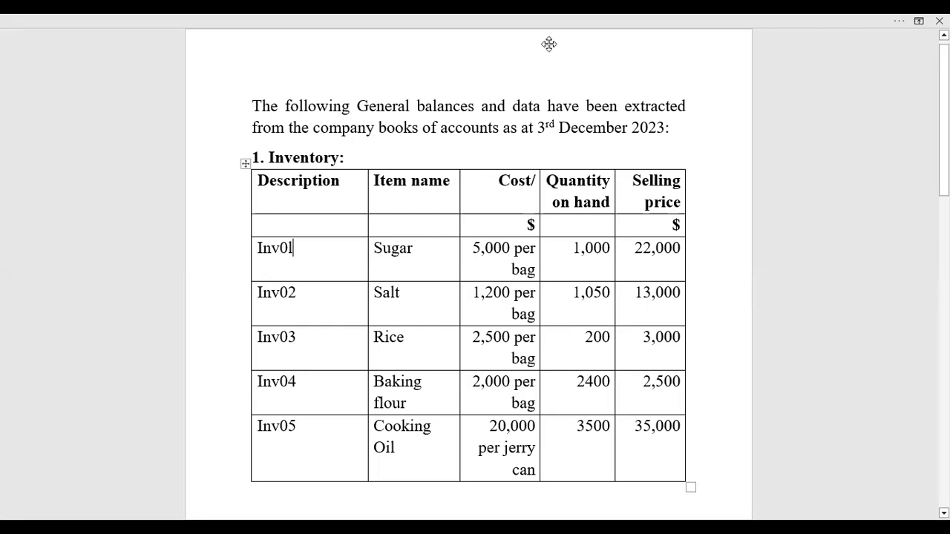
key("alt+Tab")
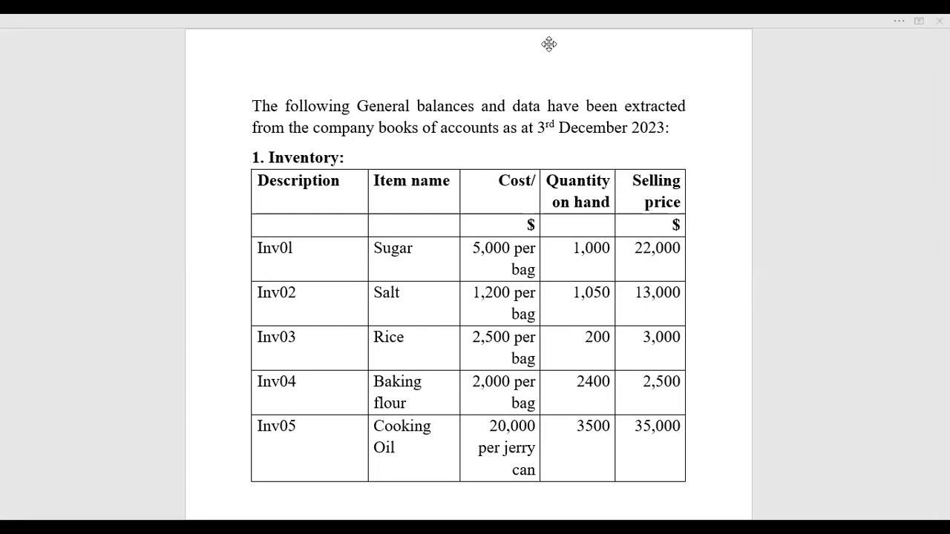
left_click(452, 230)
type("2000")
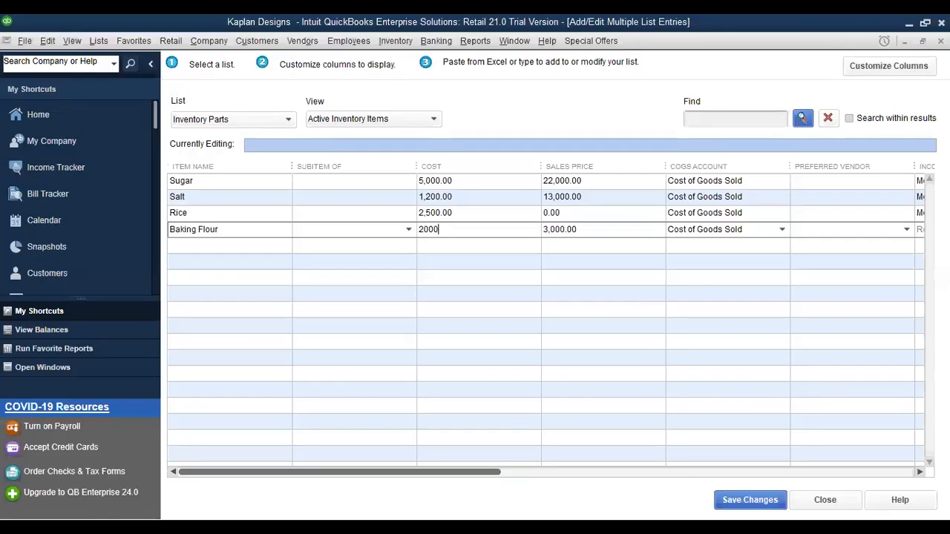
left_click(553, 281)
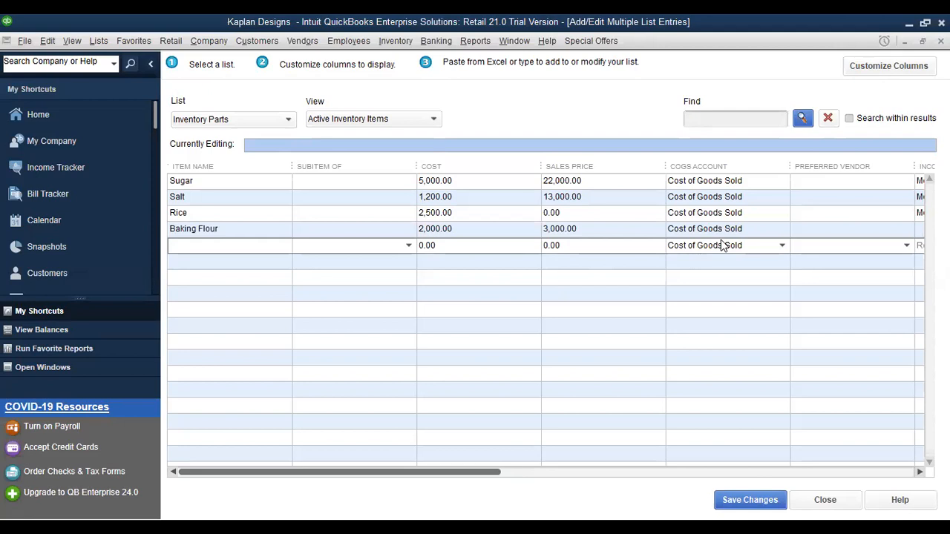
Assign Merchandise Sales as the income account for the Baking Flour item
left_click(921, 473)
left_click(789, 230)
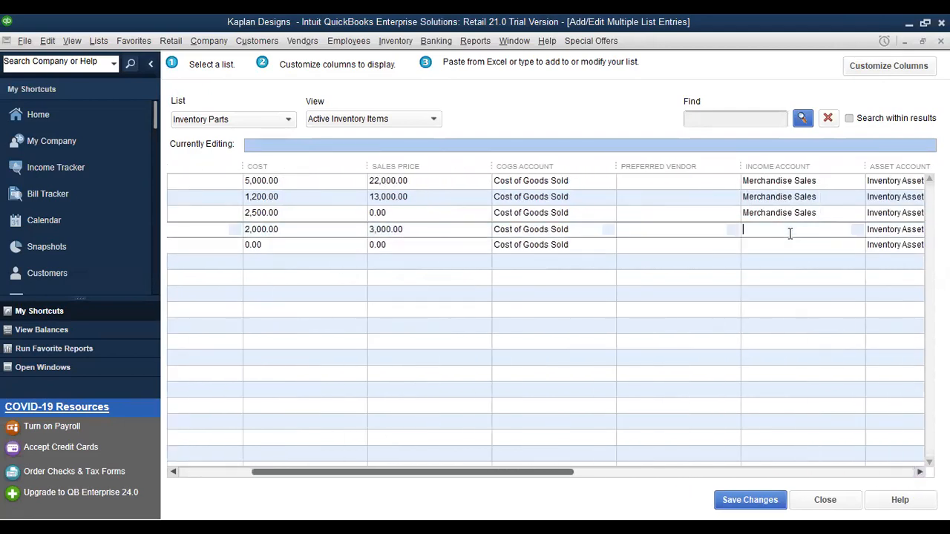
left_click(857, 230)
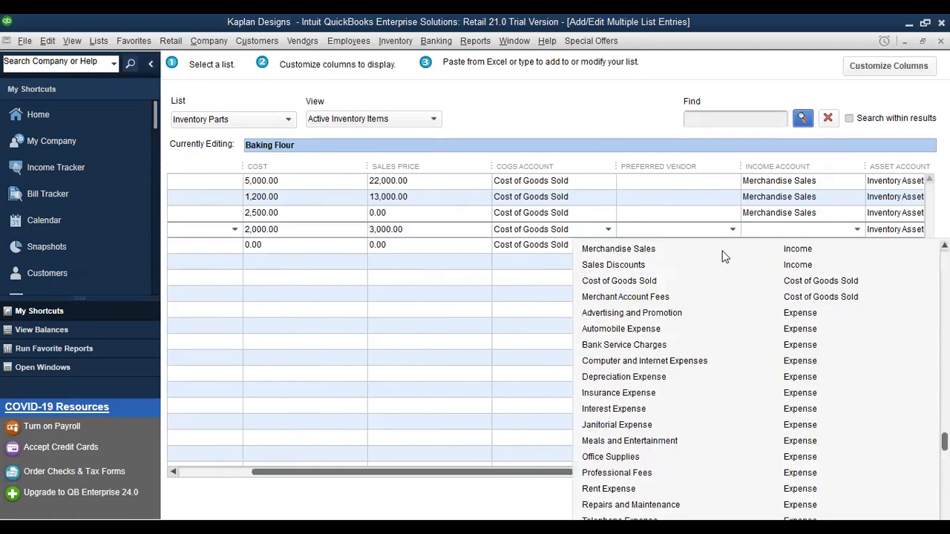
left_click(725, 257)
Check Baking Flour's quantity in the Word inventory table and set its quantity on hand to 2,400
left_click(921, 472)
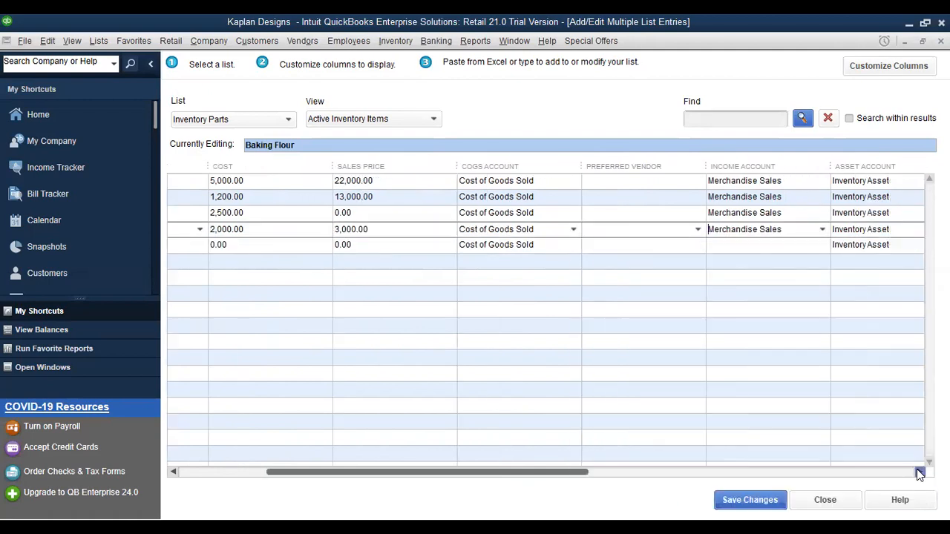
left_click(920, 472)
left_click(921, 472)
left_click(921, 472)
left_click(921, 472)
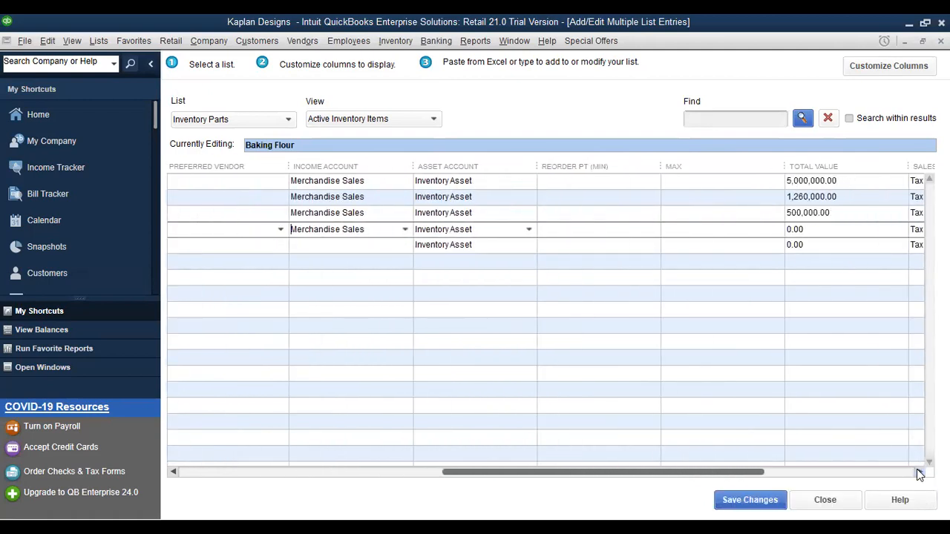
left_click(921, 472)
left_click(920, 472)
left_click(920, 472)
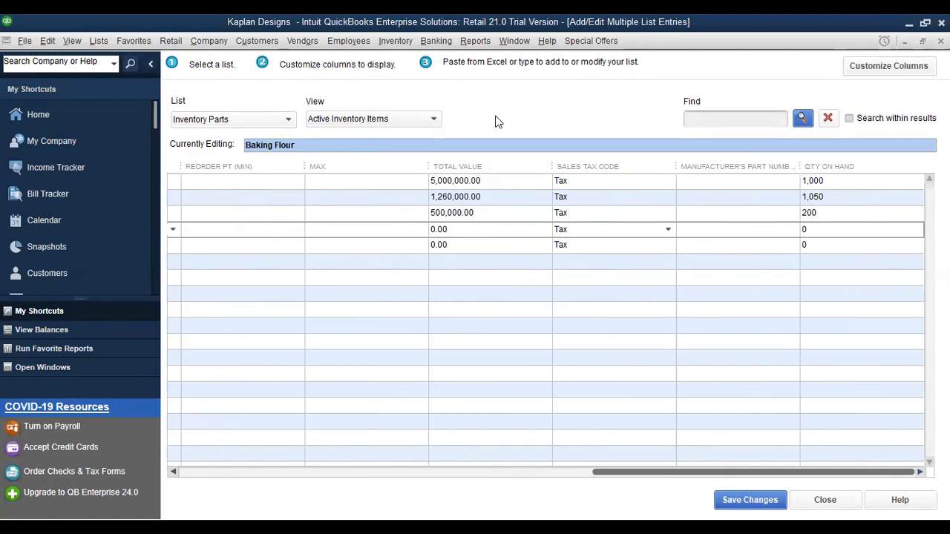
key("alt+Tab")
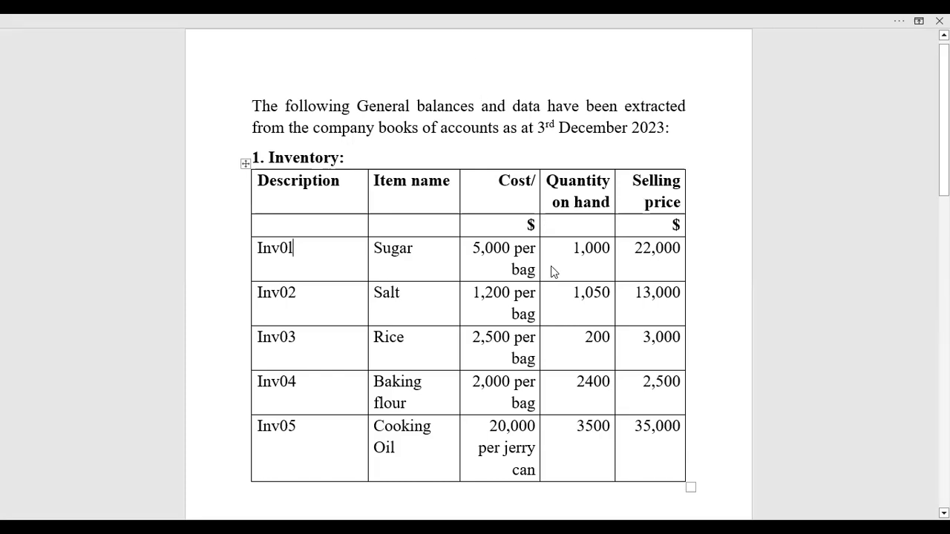
key("alt+Tab")
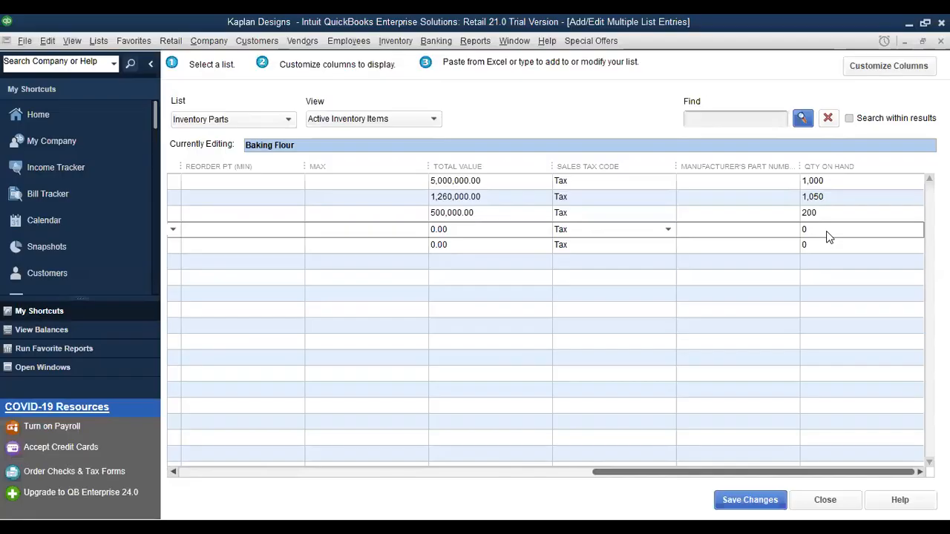
left_click(828, 233)
type("2400")
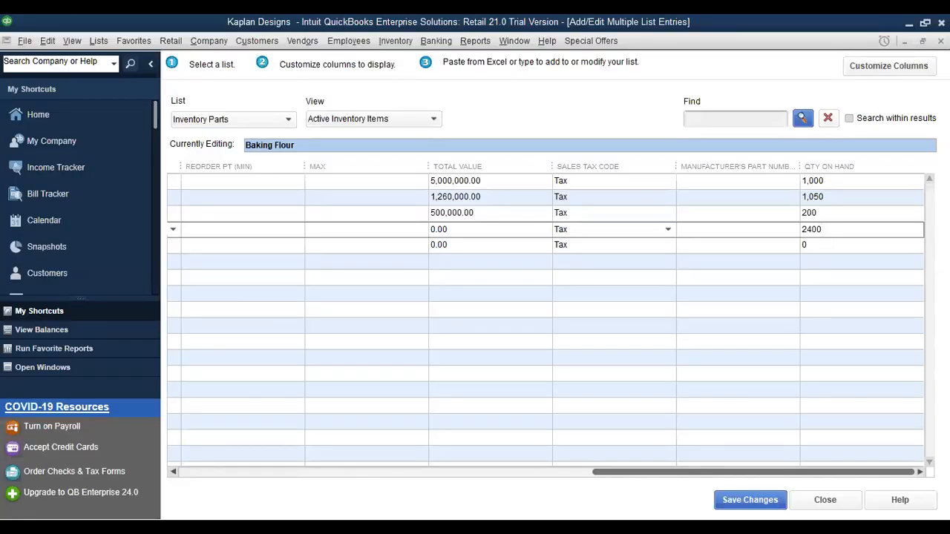
key("Return")
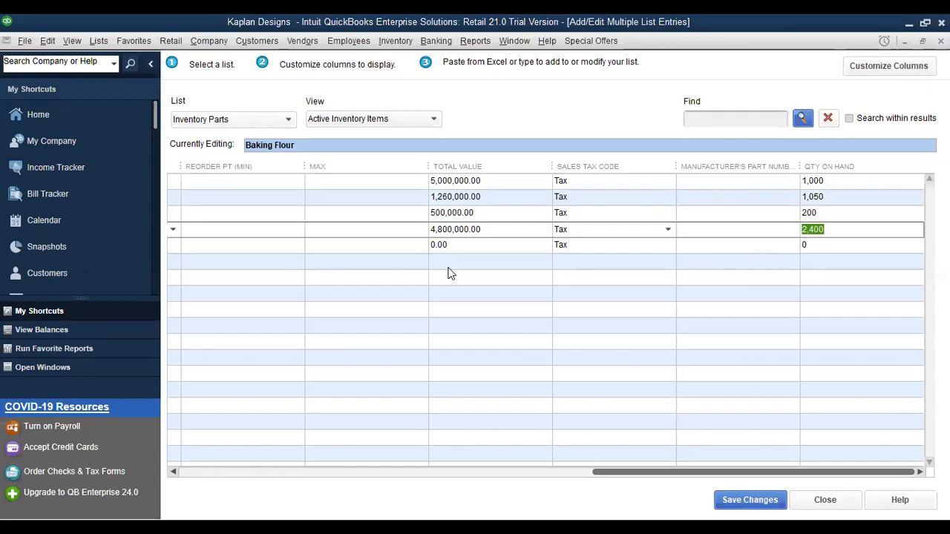
Check the selling prices in the Word inventory table and set Cooking Oil's sales price to 35,000
key("alt+Tab")
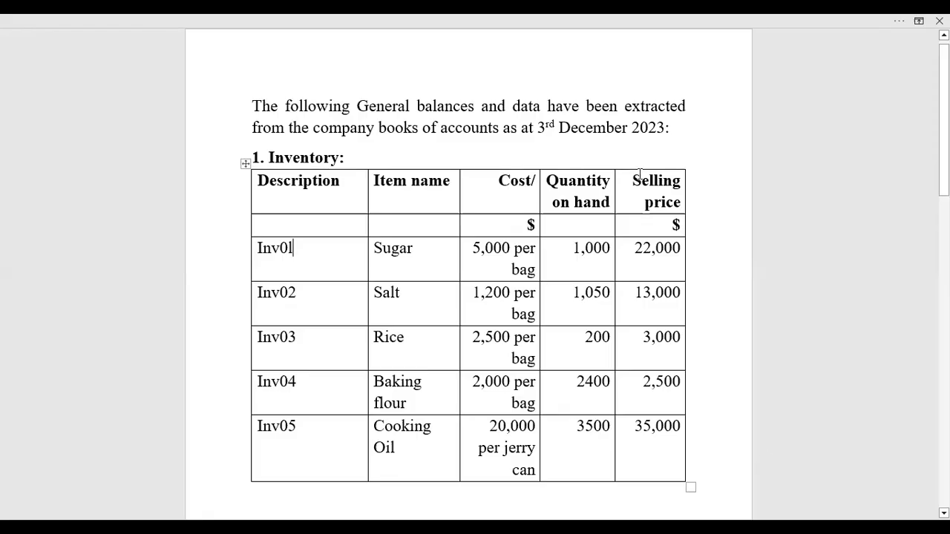
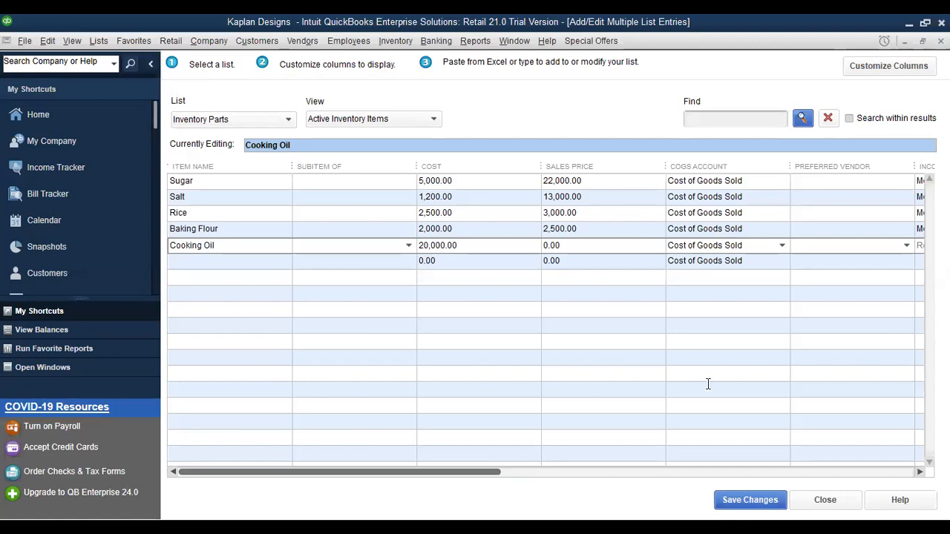
key("alt+Tab")
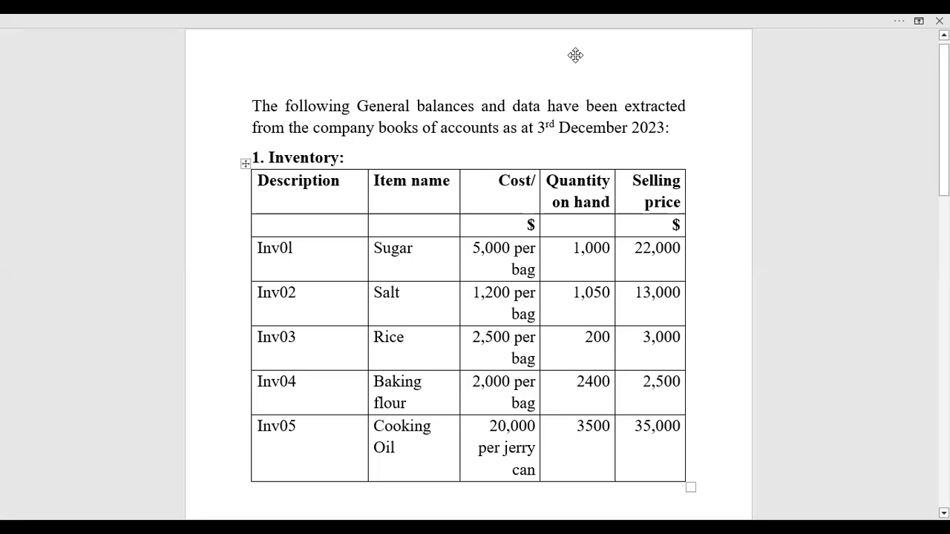
key("alt+Tab")
key("BackSpace")
key("BackSpace")
key("BackSpace")
key("BackSpace")
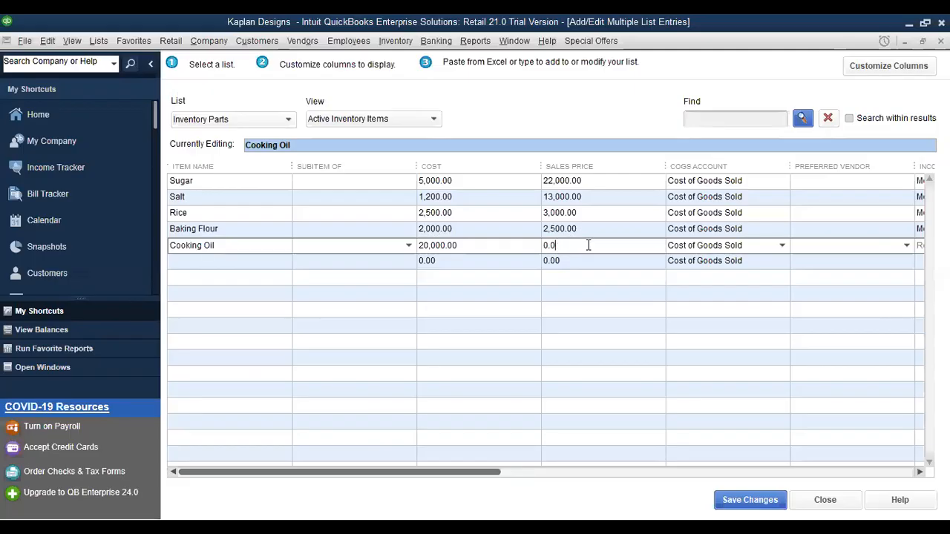
type("3")
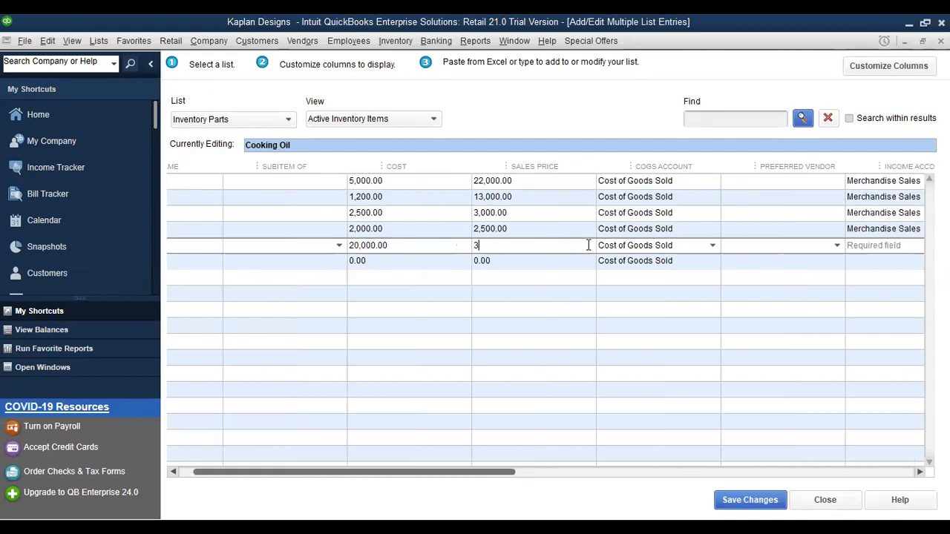
type("5,00000")
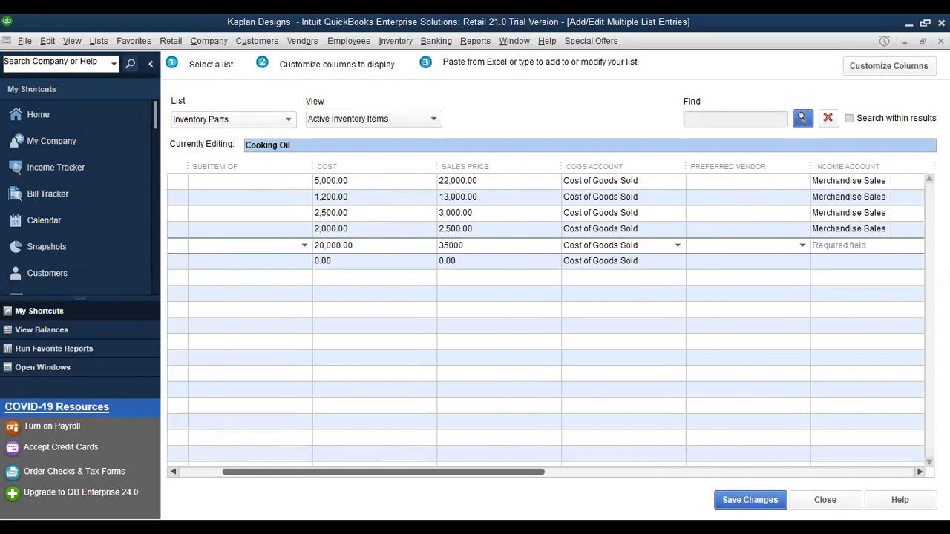
left_click(740, 300)
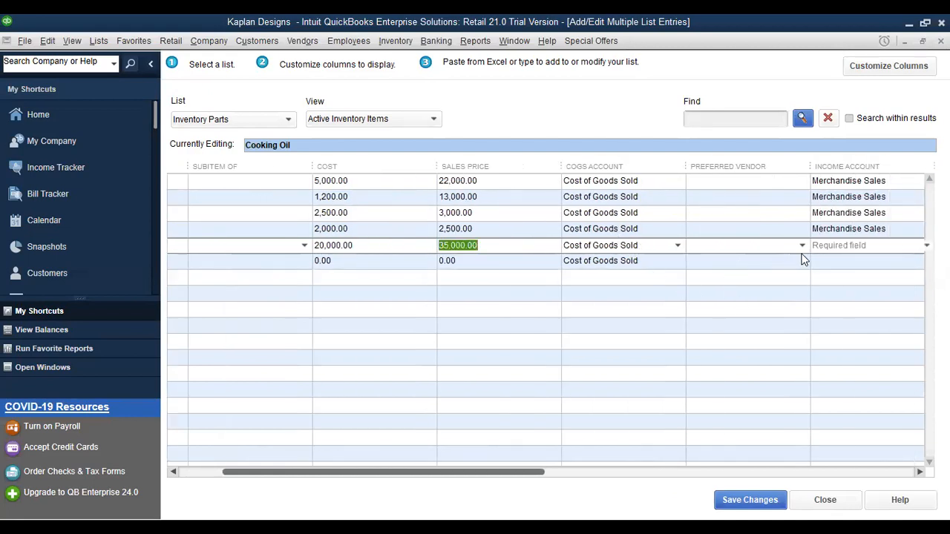
Assign Merchandise Sales as Cooking Oil's income account and set its quantity on hand to 3,500 from the Word inventory table
left_click(926, 246)
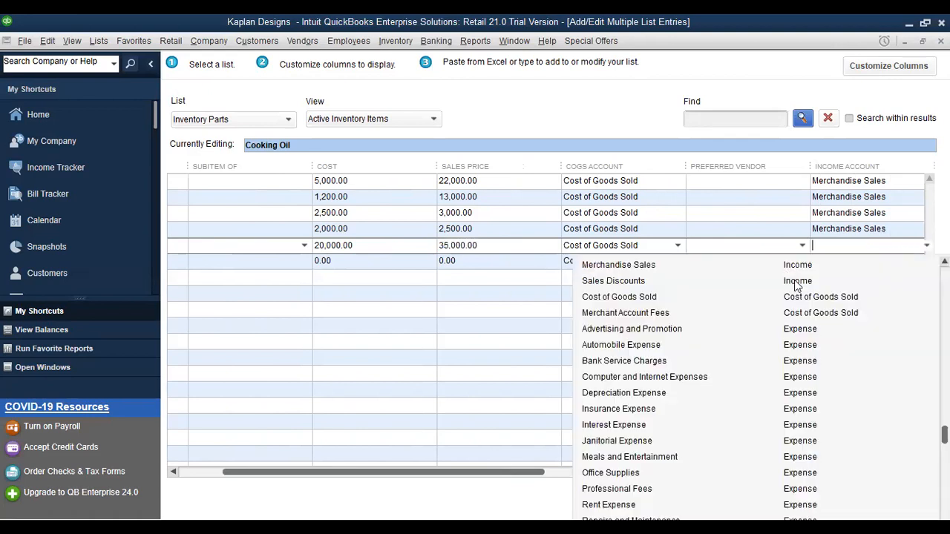
left_click(786, 267)
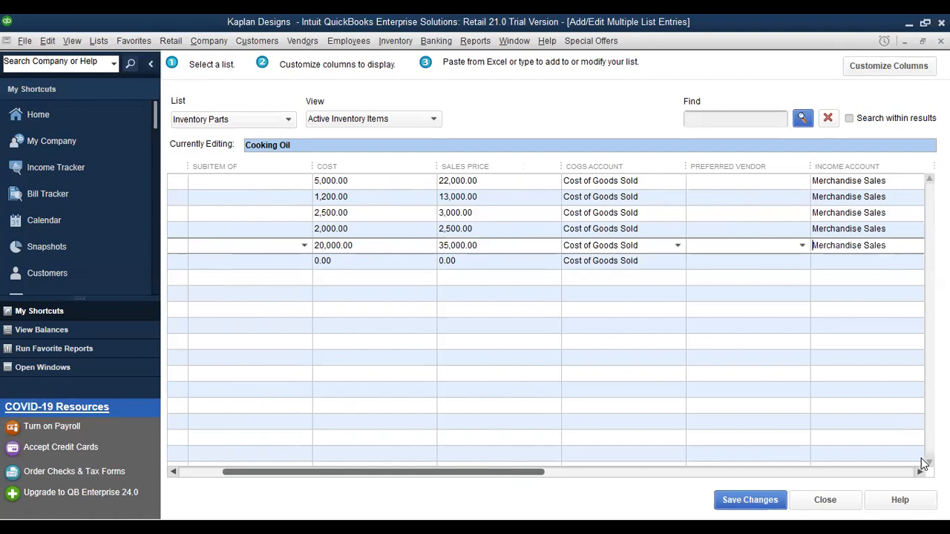
left_click(921, 472)
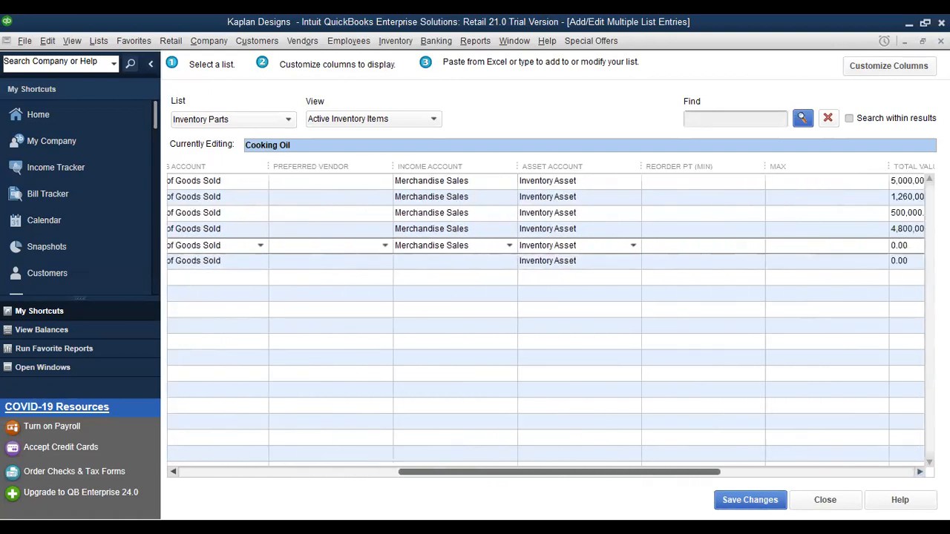
left_click(920, 473)
left_click(920, 472)
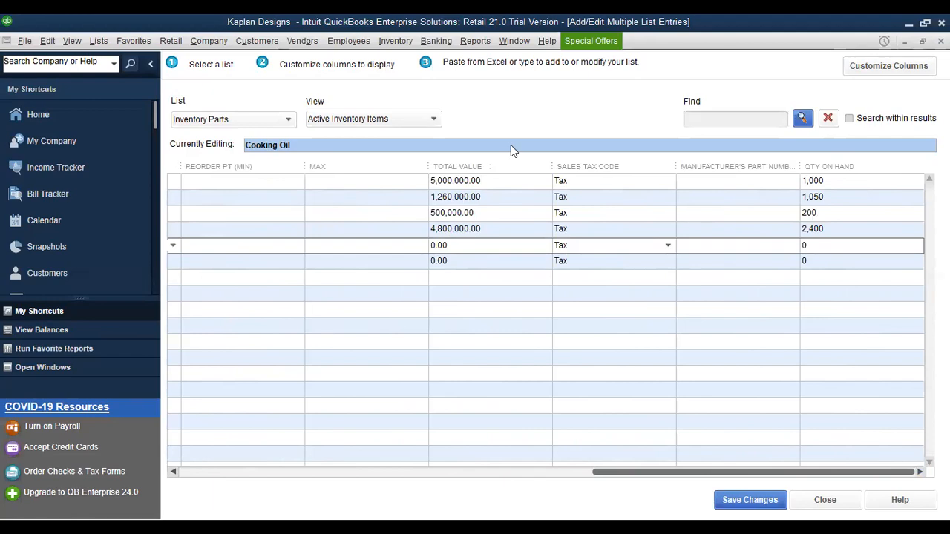
key("alt+Tab")
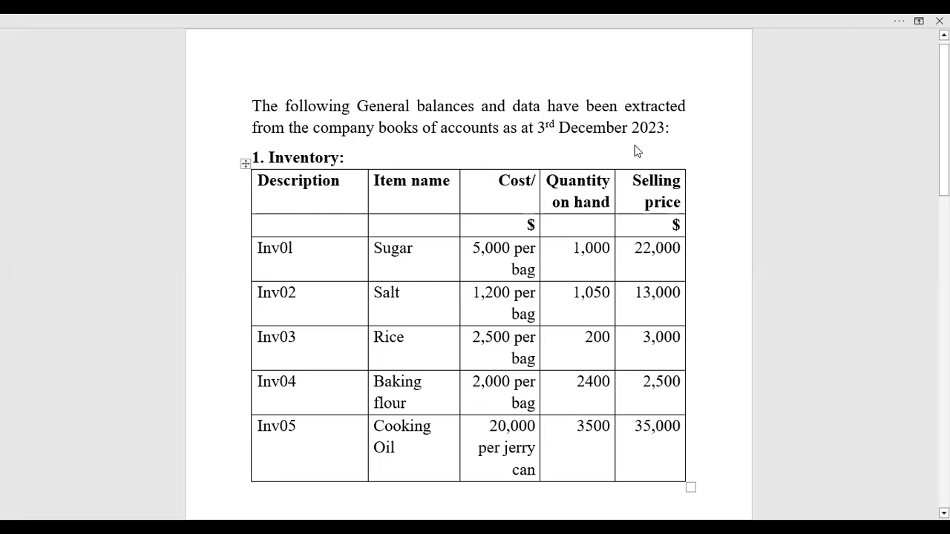
key("alt+Tab")
key("BackSpace")
type("355")
key("BackSpace")
type("00")
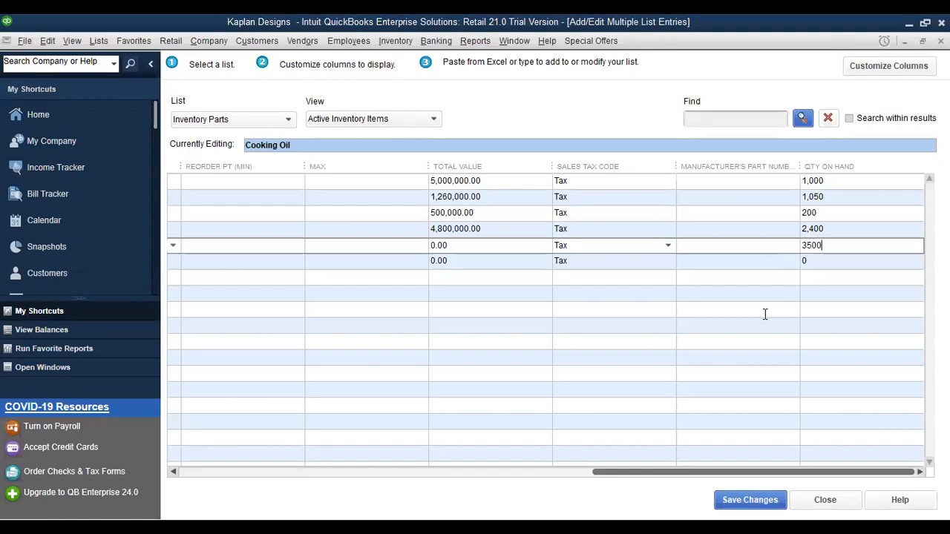
key("Return")
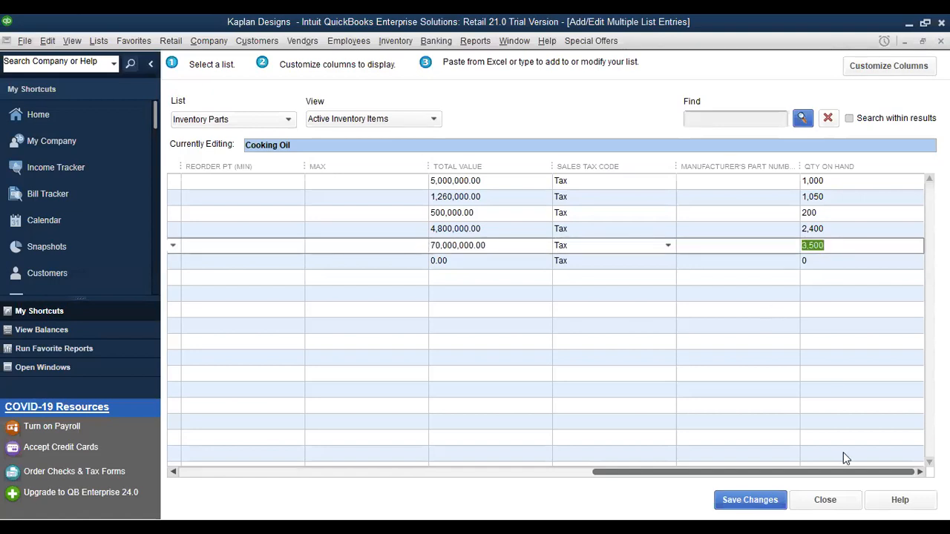
Review the entered item rows and save the inventory part entries
left_click(173, 472)
left_click(175, 473)
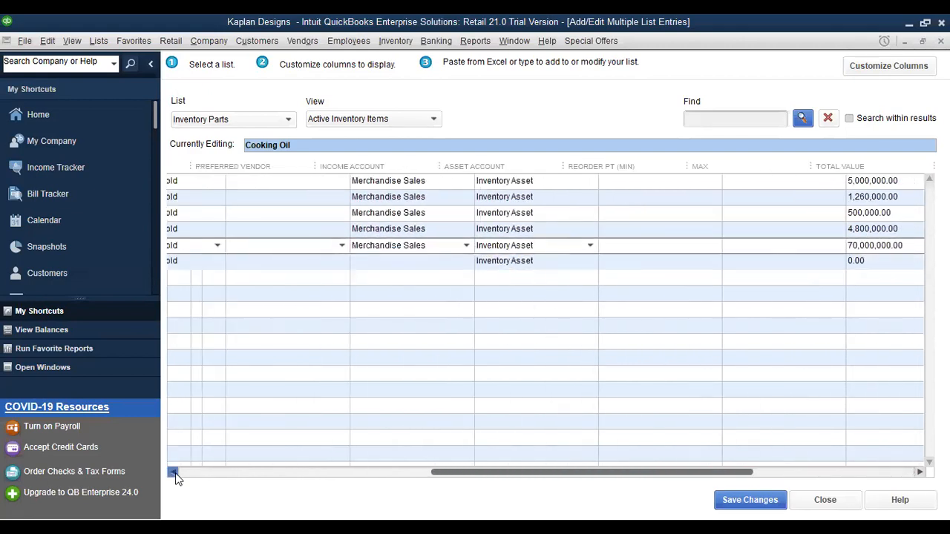
left_click(174, 473)
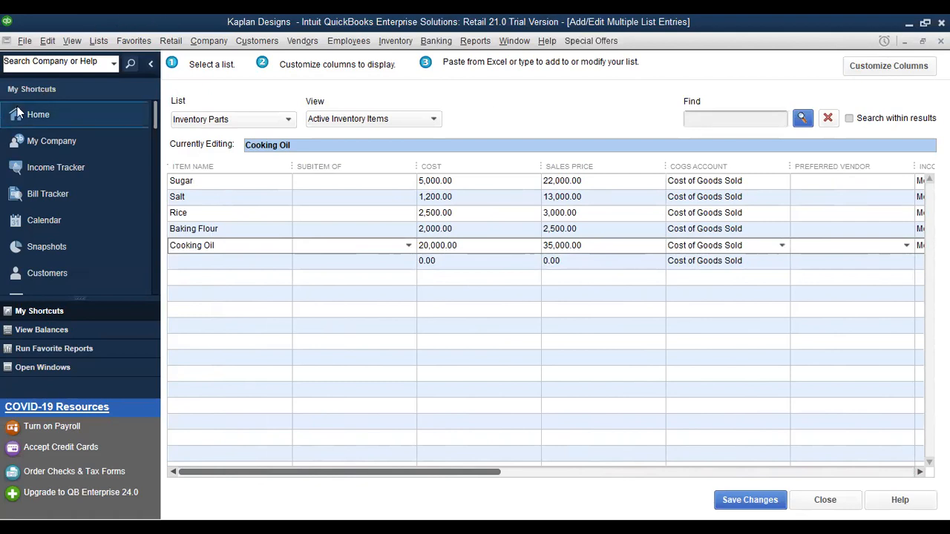
right_click(222, 181)
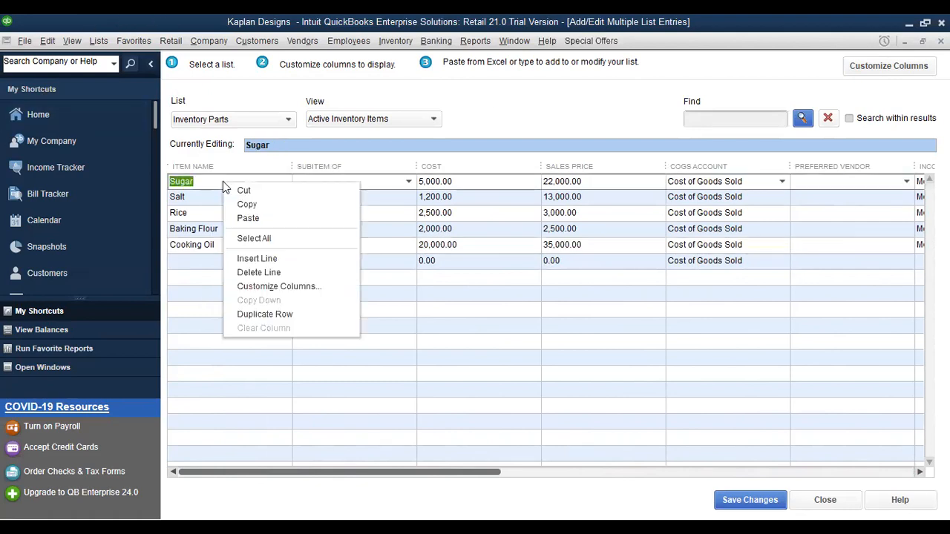
left_click(511, 417)
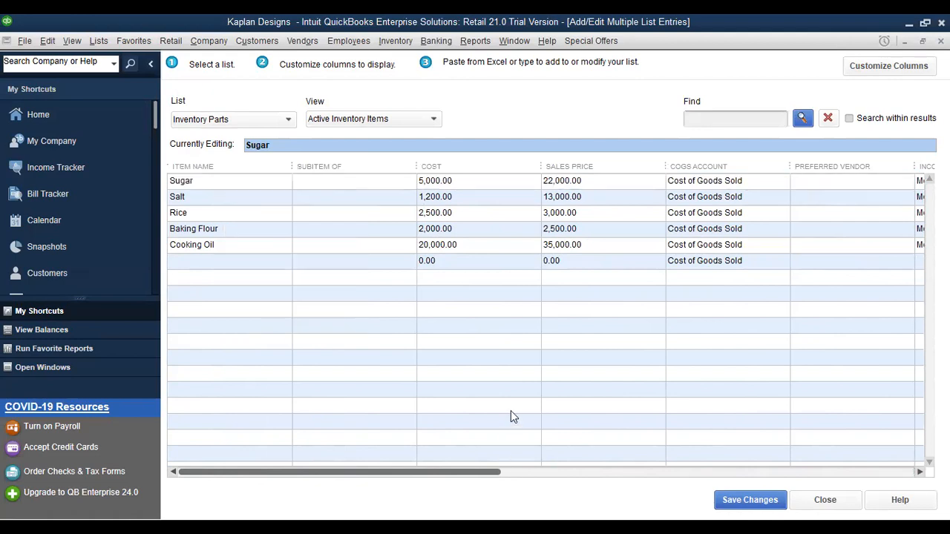
left_click(747, 498)
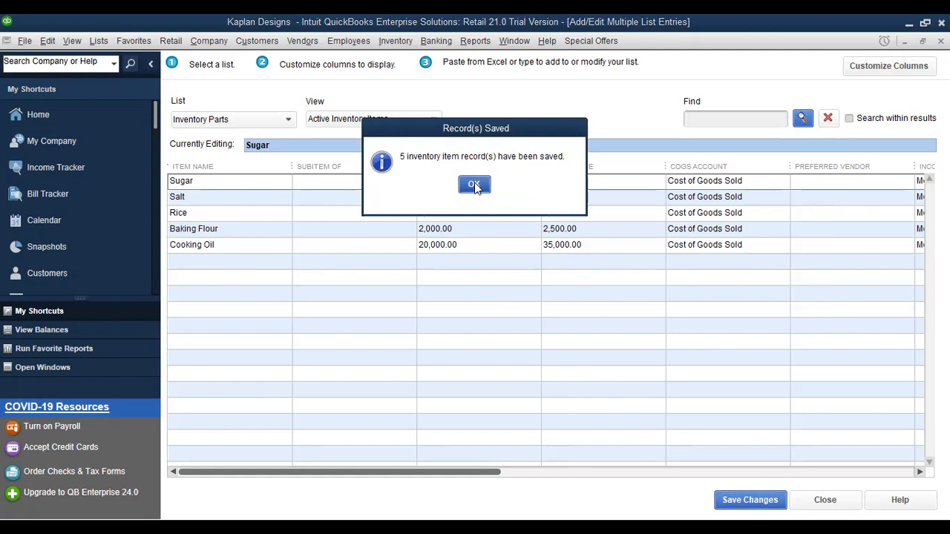
left_click(474, 185)
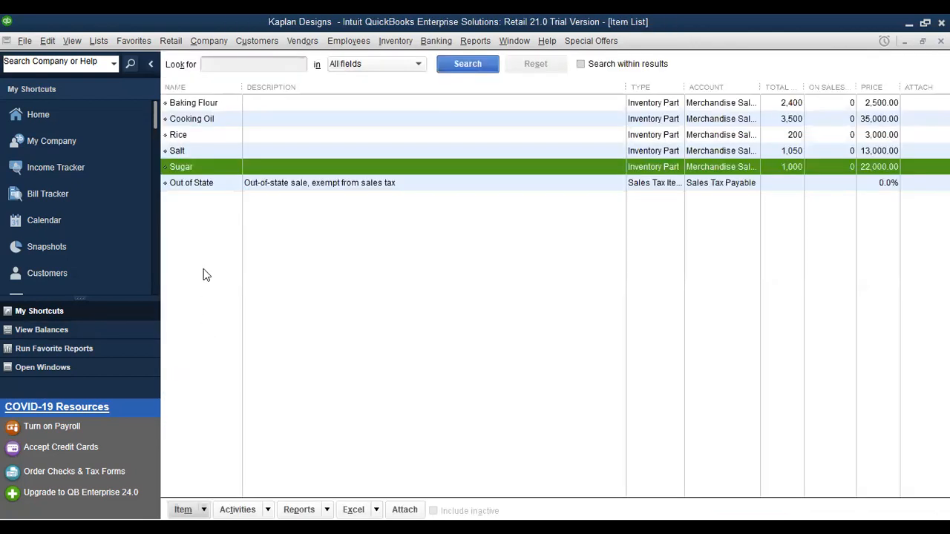
Examine the commands available for the Sugar and Rice items in the item list, and close the list
right_click(304, 169)
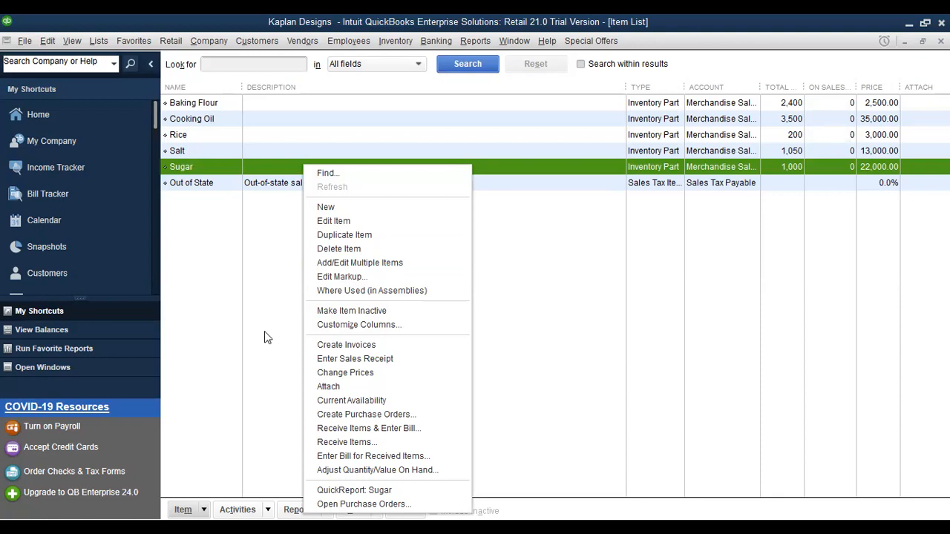
left_click(521, 323)
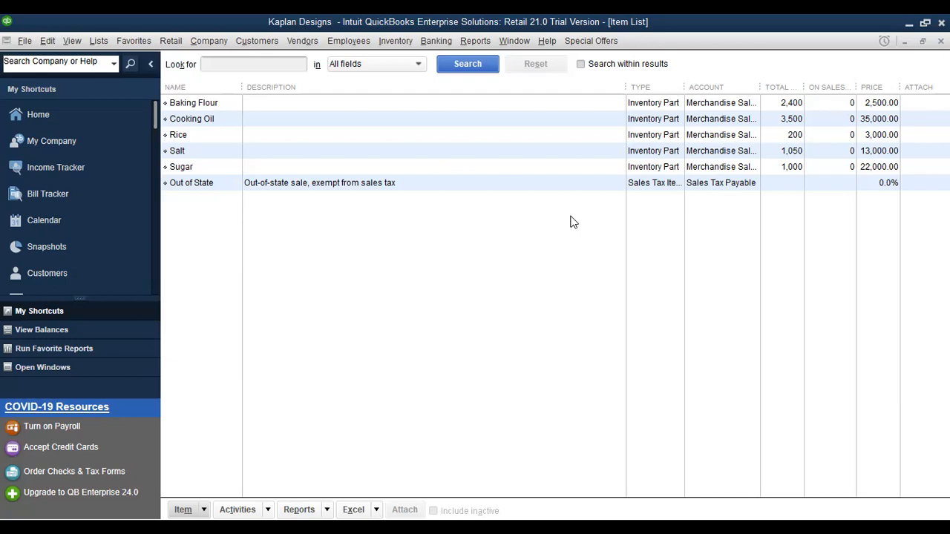
left_click(374, 141)
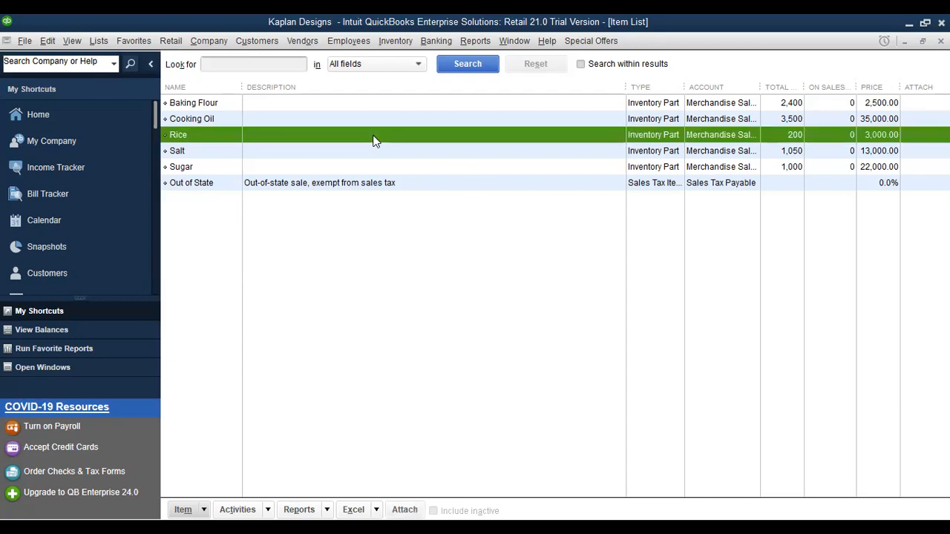
right_click(375, 138)
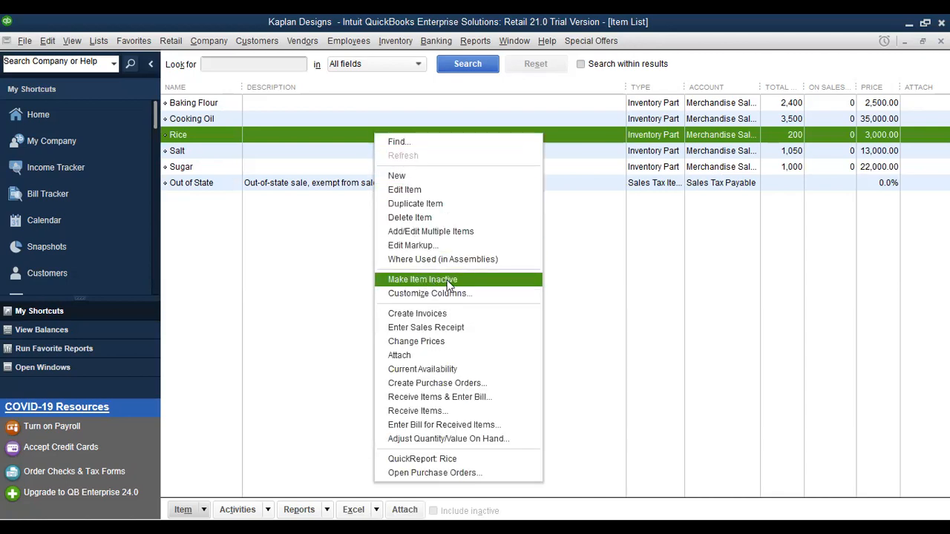
left_click(323, 289)
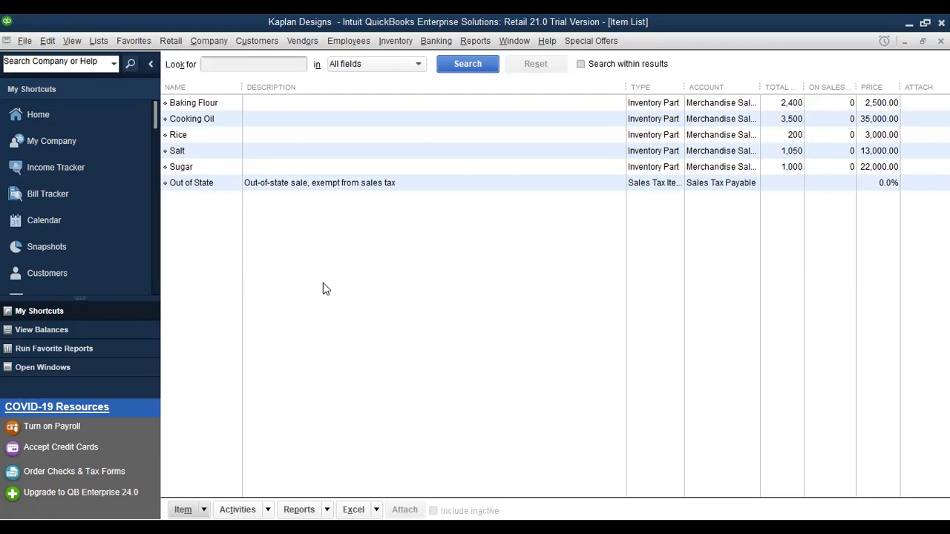
left_click(941, 41)
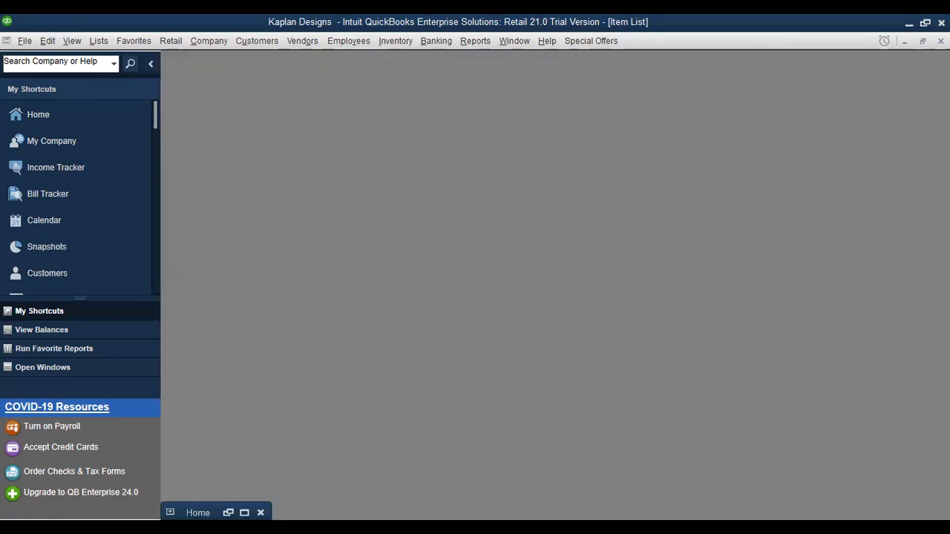